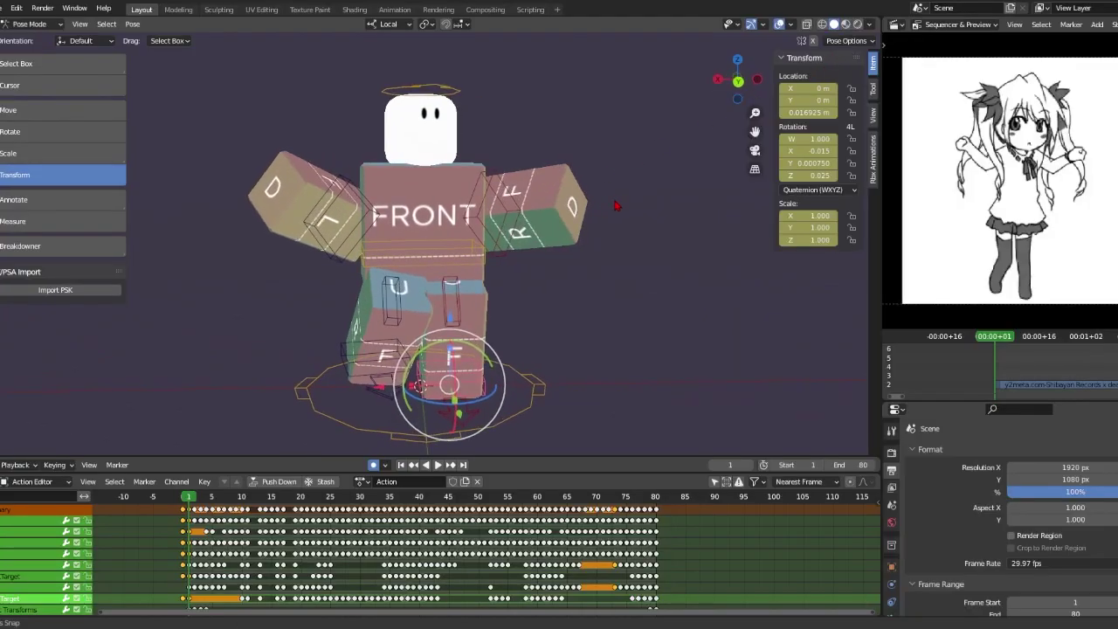
- Hide the bone's transform values and inspect the posed character from several angles
middle_drag(615, 206, 772, 171)
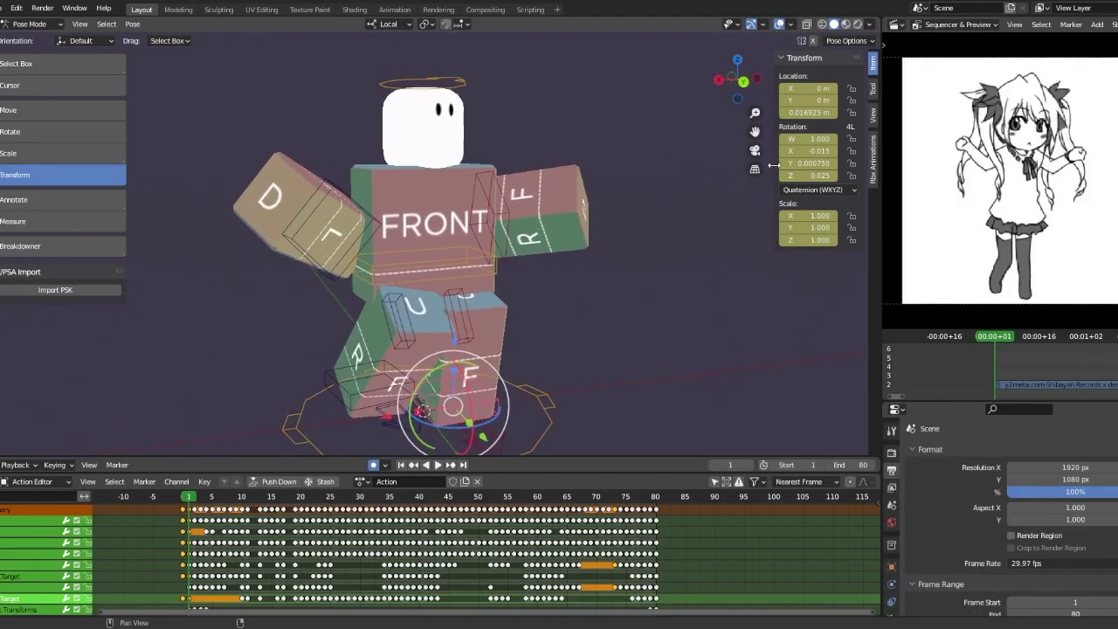
key(n)
middle_drag(734, 210, 819, 201)
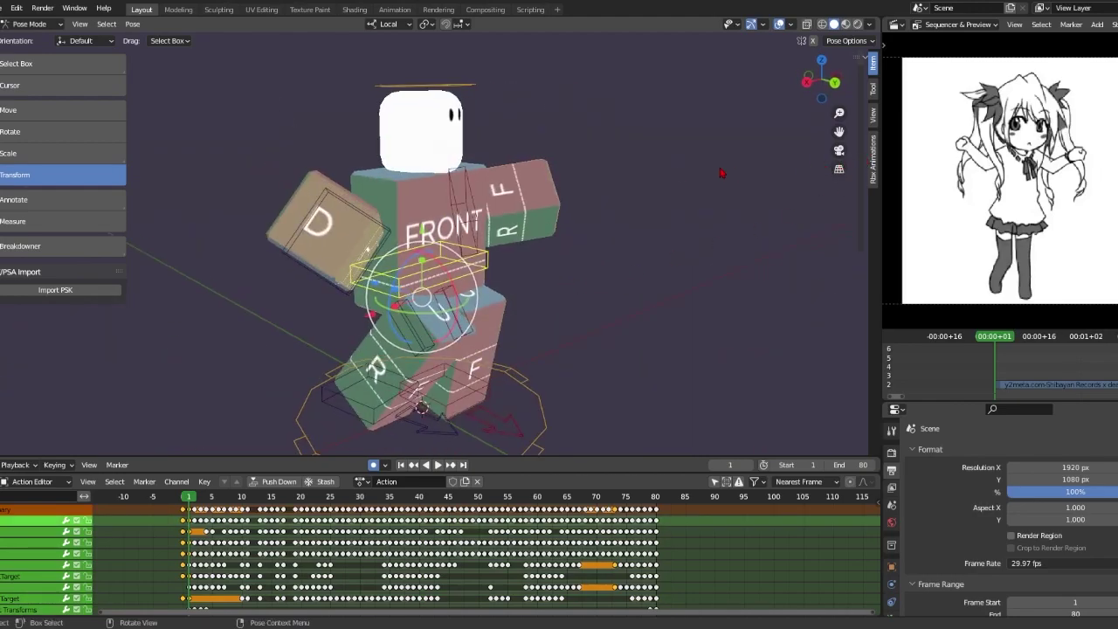
middle_drag(668, 175, 613, 191)
right_click(631, 187)
middle_drag(528, 179, 611, 148)
drag(830, 131, 786, 174)
drag(840, 132, 815, 197)
mouse_move(828, 80)
mouse_down()
mouse_move(891, 60)
mouse_move(812, 95)
mouse_move(830, 98)
mouse_move(819, 84)
mouse_up()
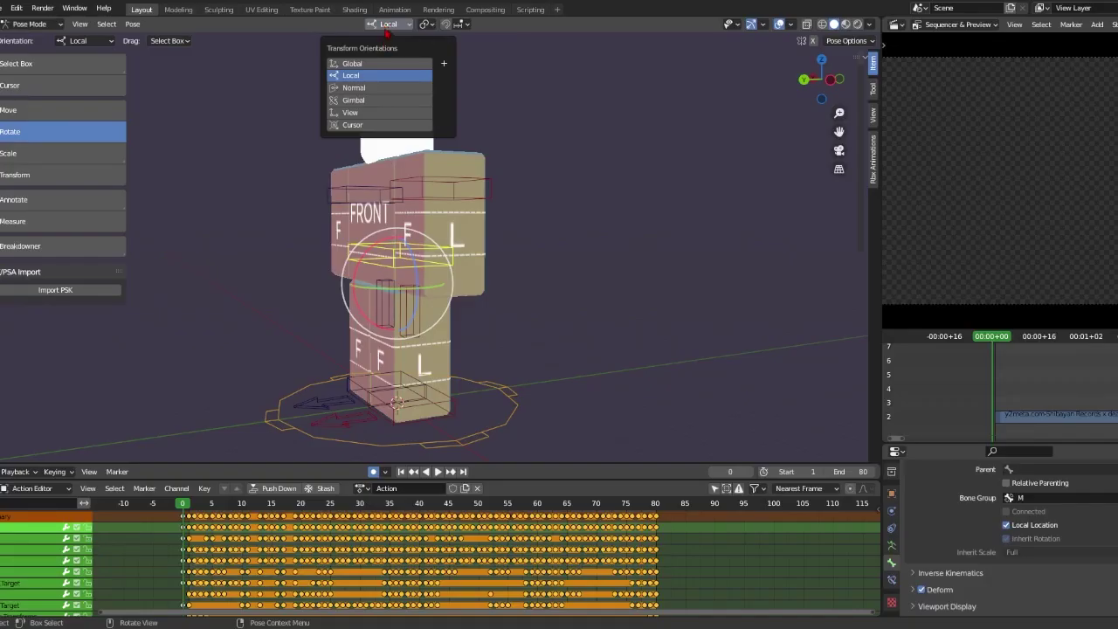
- Examine the options offered for the transform orientation setting, including its shortcut assignment
right_click(388, 24)
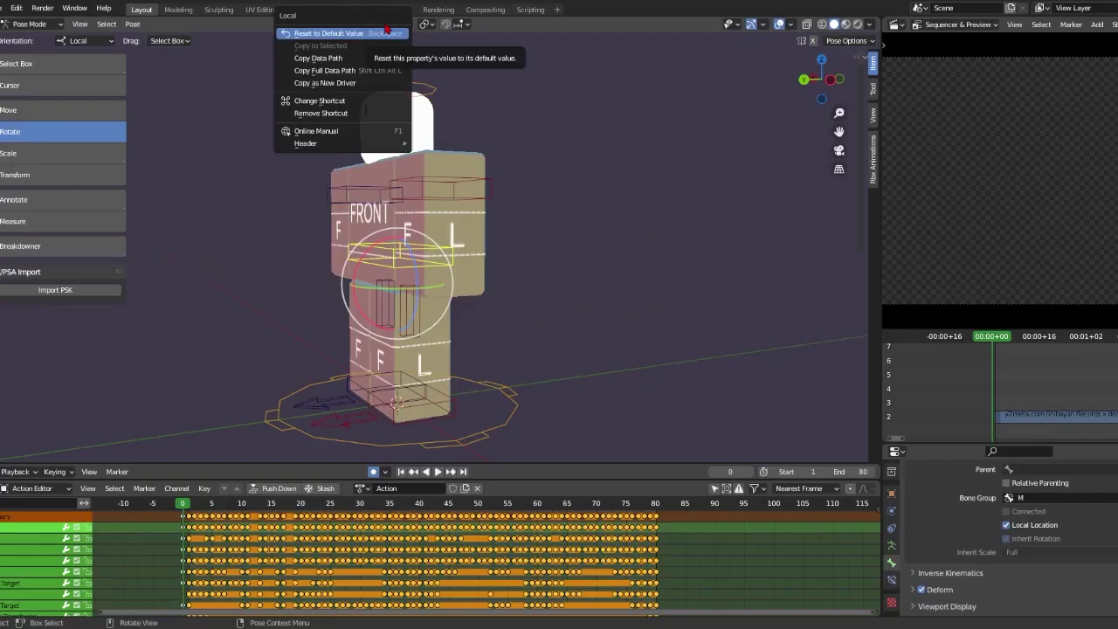
click(506, 80)
right_click(381, 33)
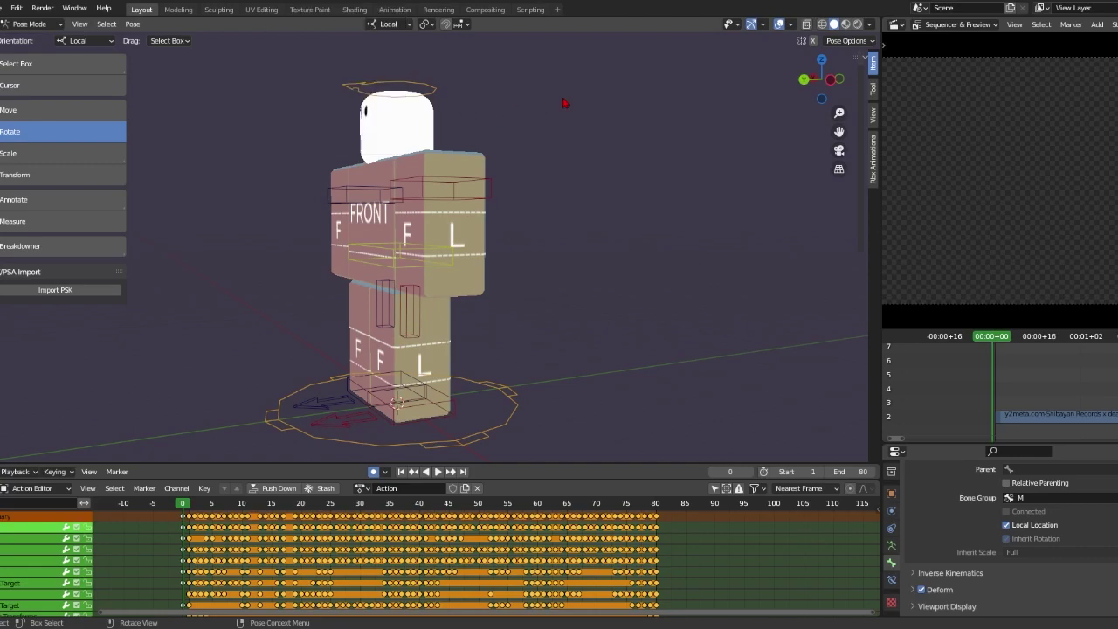
middle_drag(517, 93, 567, 97)
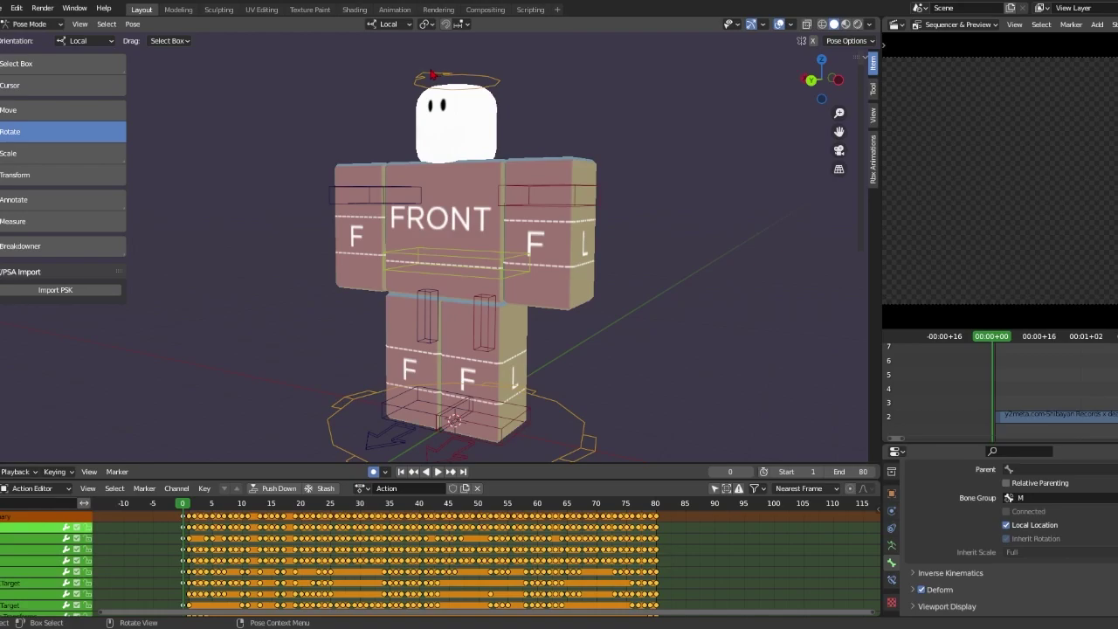
key(comma)
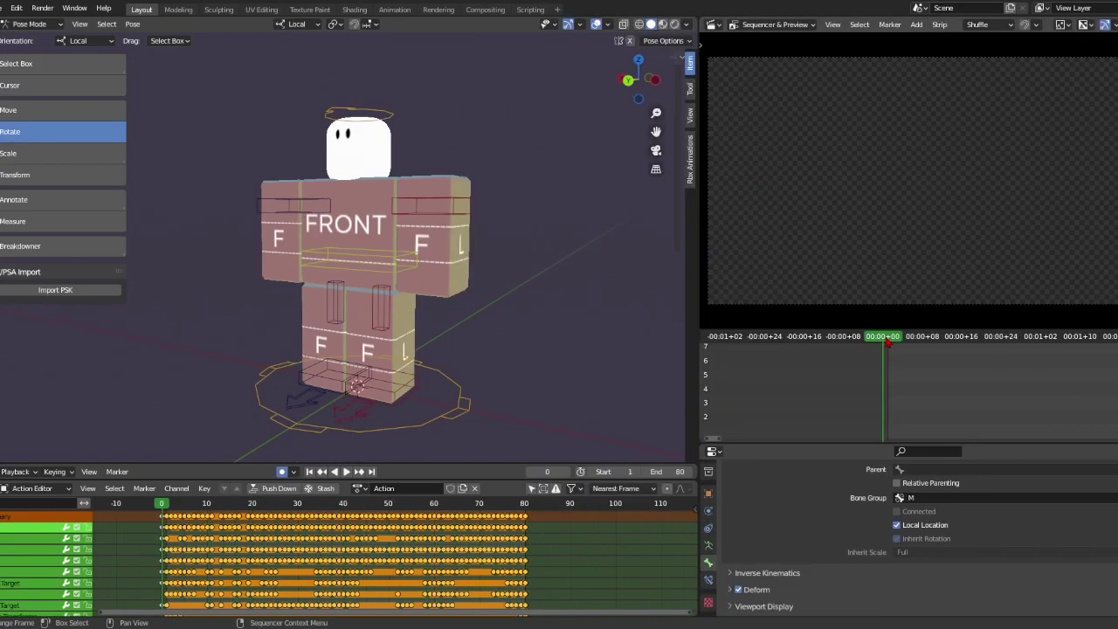
- Add the German keyboard layout image as a strip at frame 1, enlarge its preview, and widen the 3D viewport
key(Right)
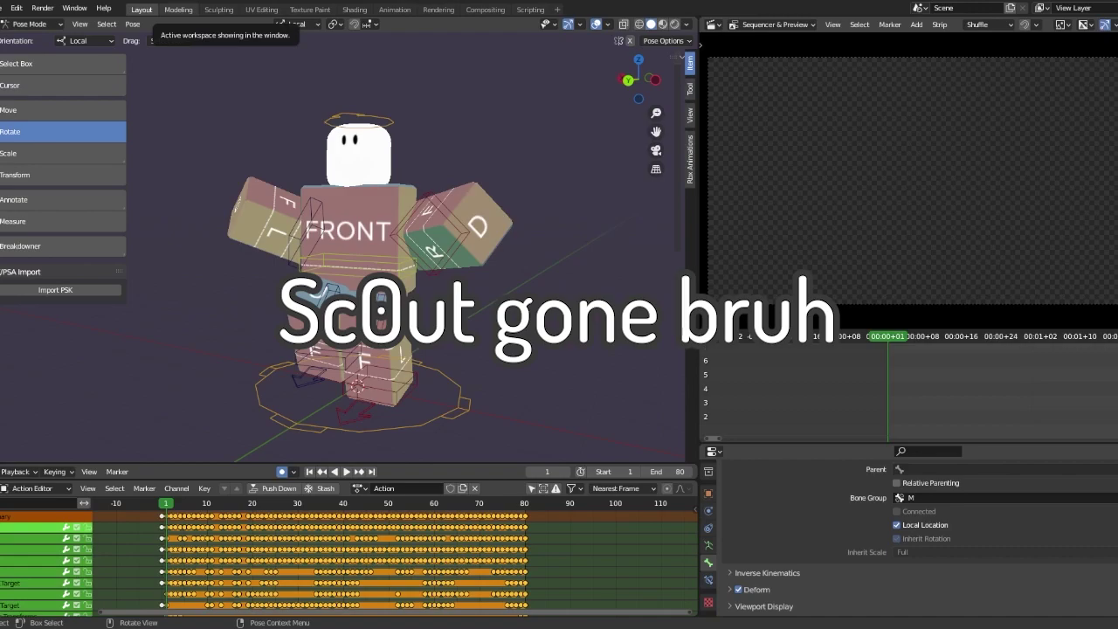
right_click(835, 151)
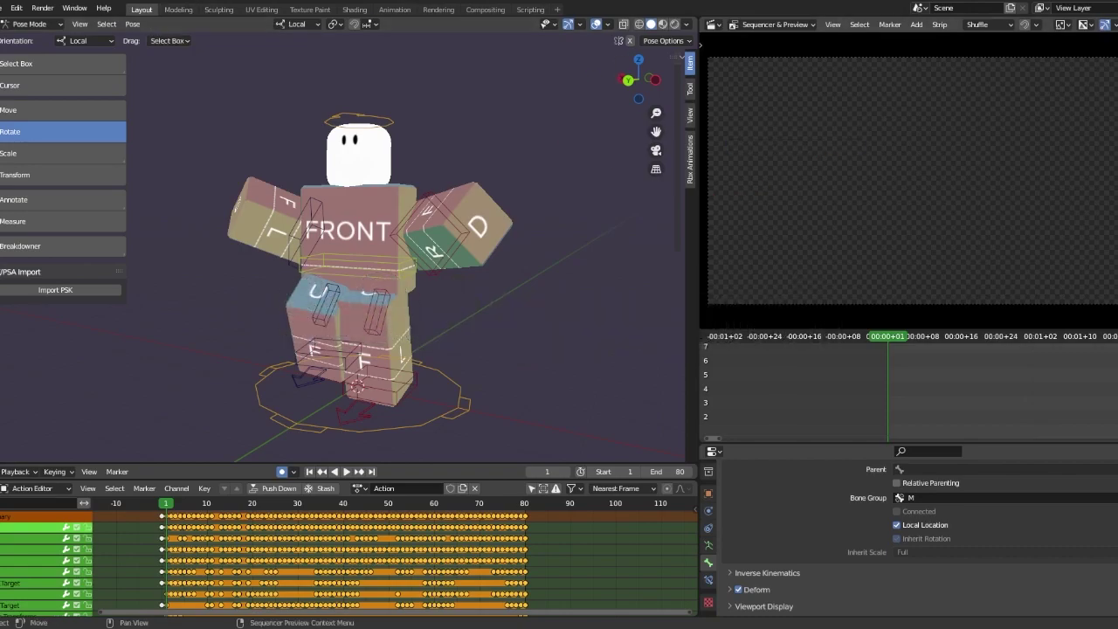
drag(887, 297, 908, 393)
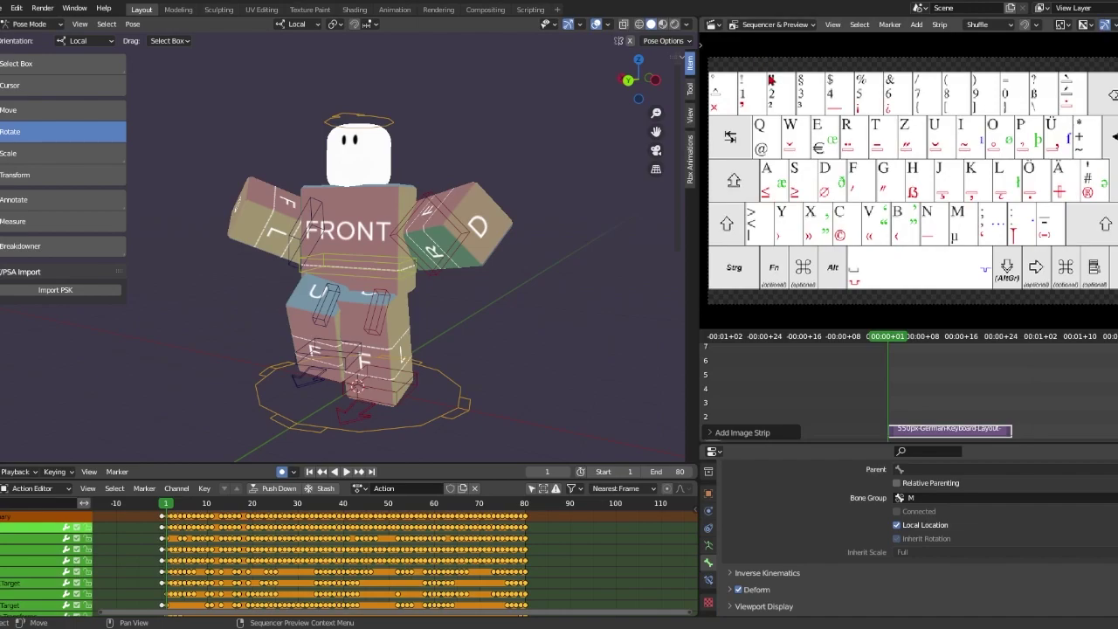
scroll(777, 90, up, 4)
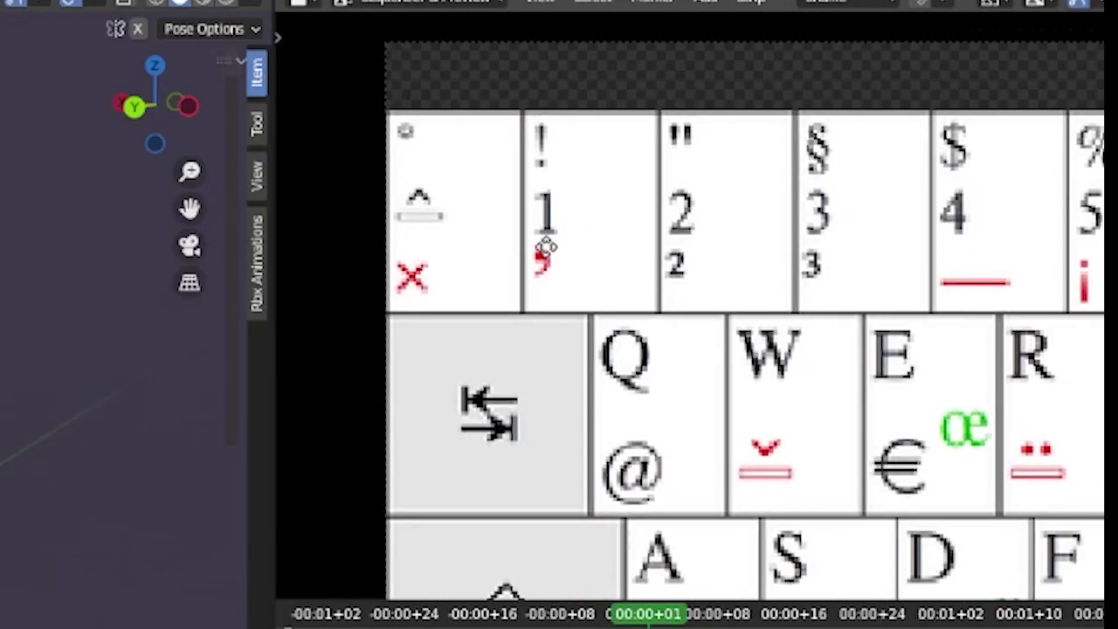
scroll(553, 253, up, 3)
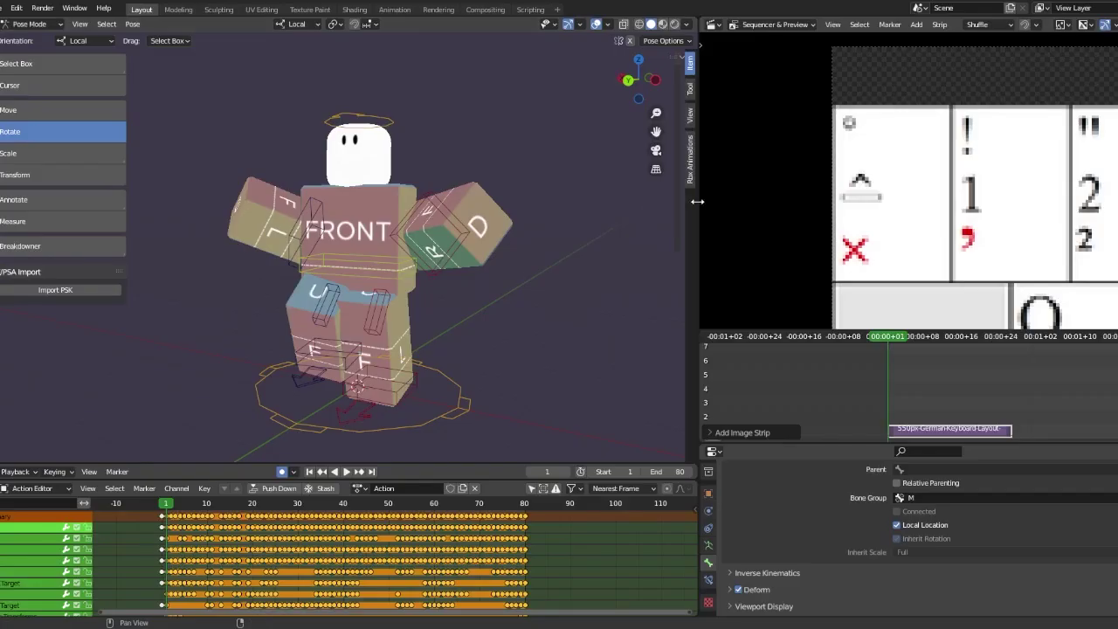
drag(275, 342, 615, 342)
- Try the Global transform orientation on the torso bone, then return to Local
key(backslash)
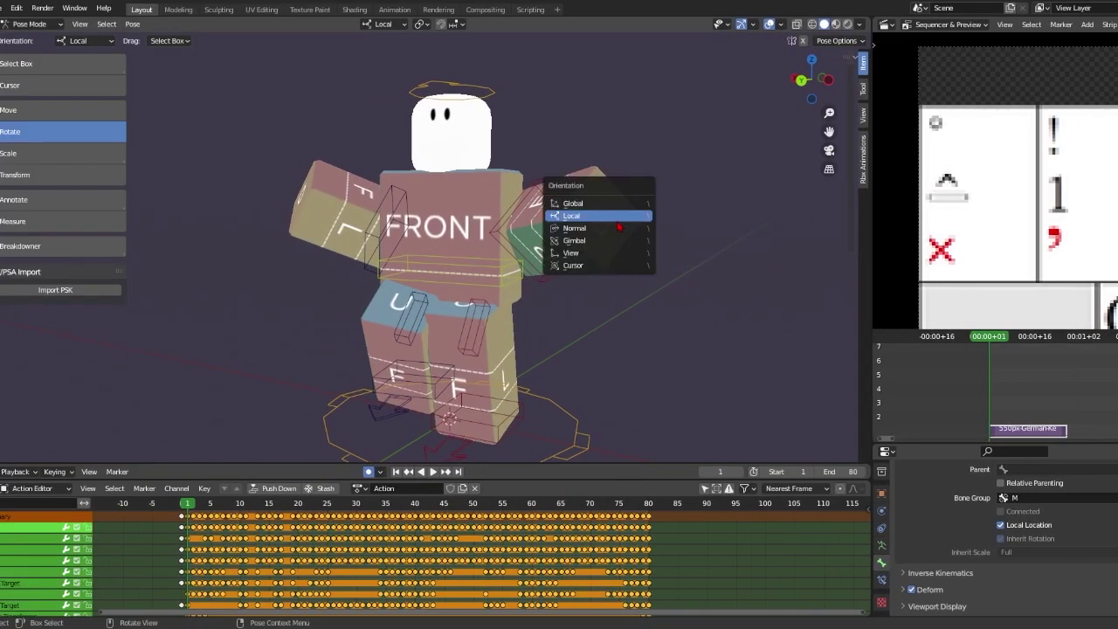
click(611, 204)
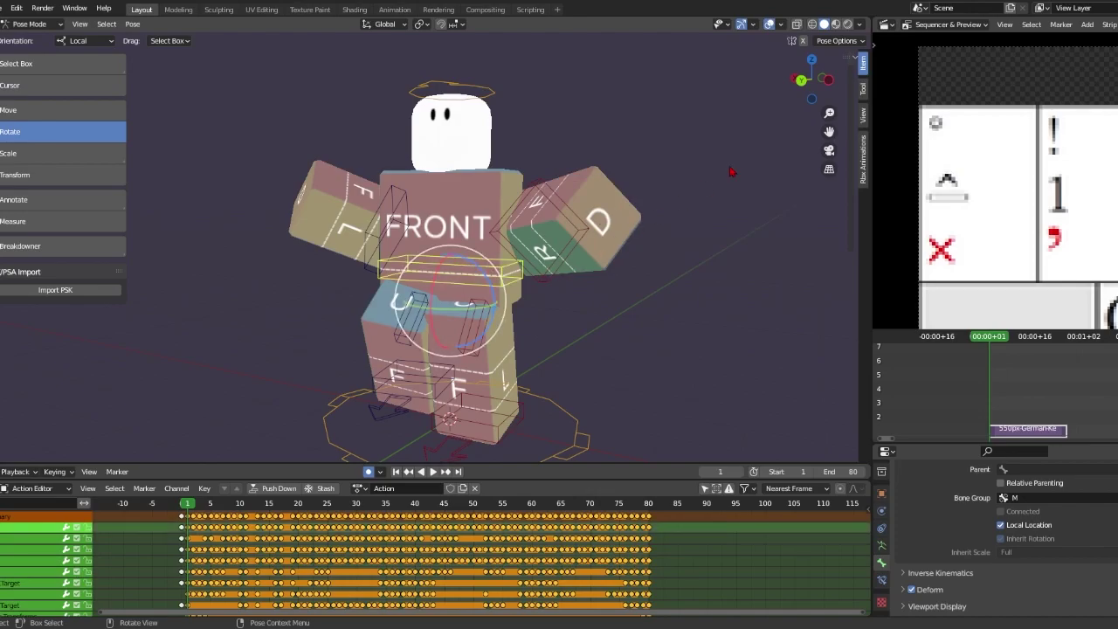
click(821, 77)
key(comma)
click(577, 230)
- View the character from the front and switch the transform orientation to Gimbal
middle_drag(589, 218, 701, 207)
scroll(701, 207, down, 1)
click(812, 88)
key(comma)
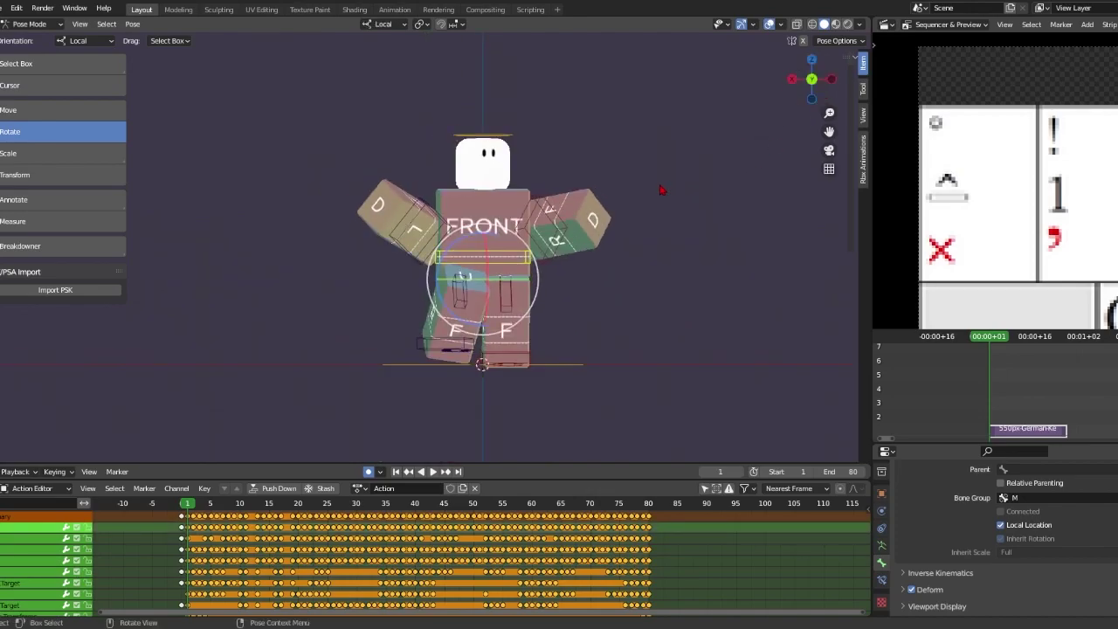
click(653, 176)
scroll(659, 183, up, 5)
key(comma)
click(650, 212)
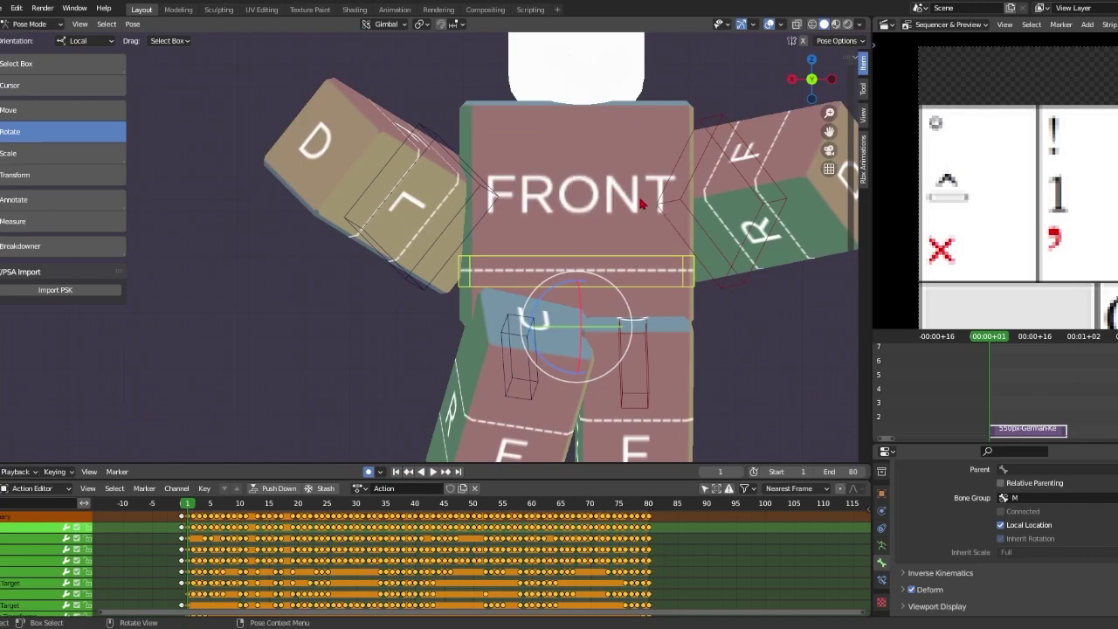
- Set the transform orientation to Global and go to frame 0
key(comma)
click(623, 145)
drag(189, 505, 182, 505)
click(519, 262)
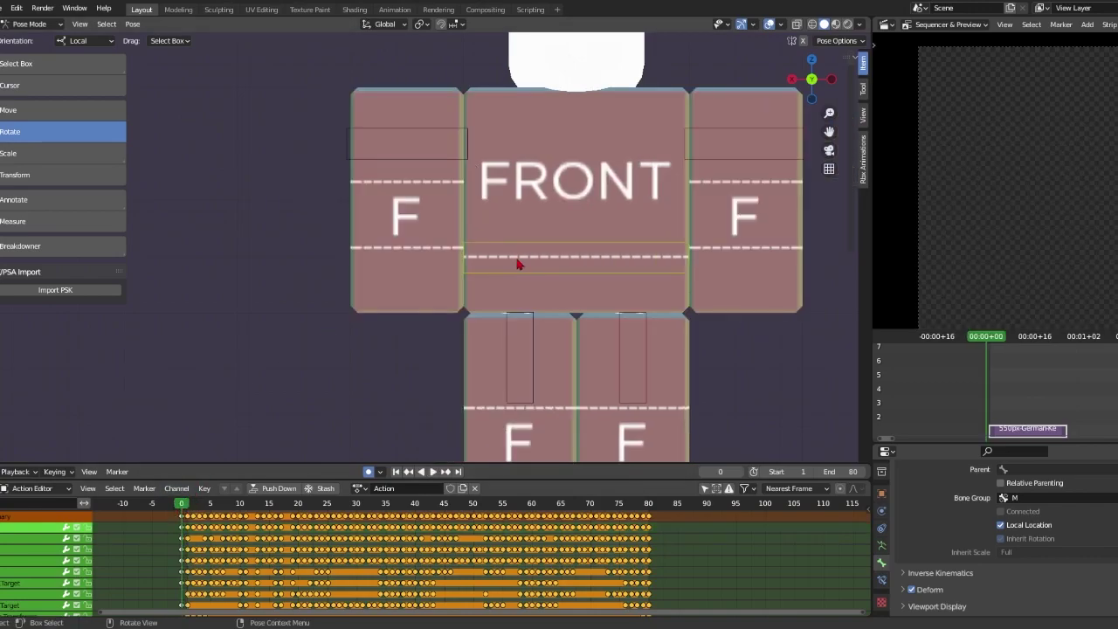
- Select the torso bone at the waist and activate the Transform tool
key(comma)
click(527, 259)
click(563, 243)
click(105, 177)
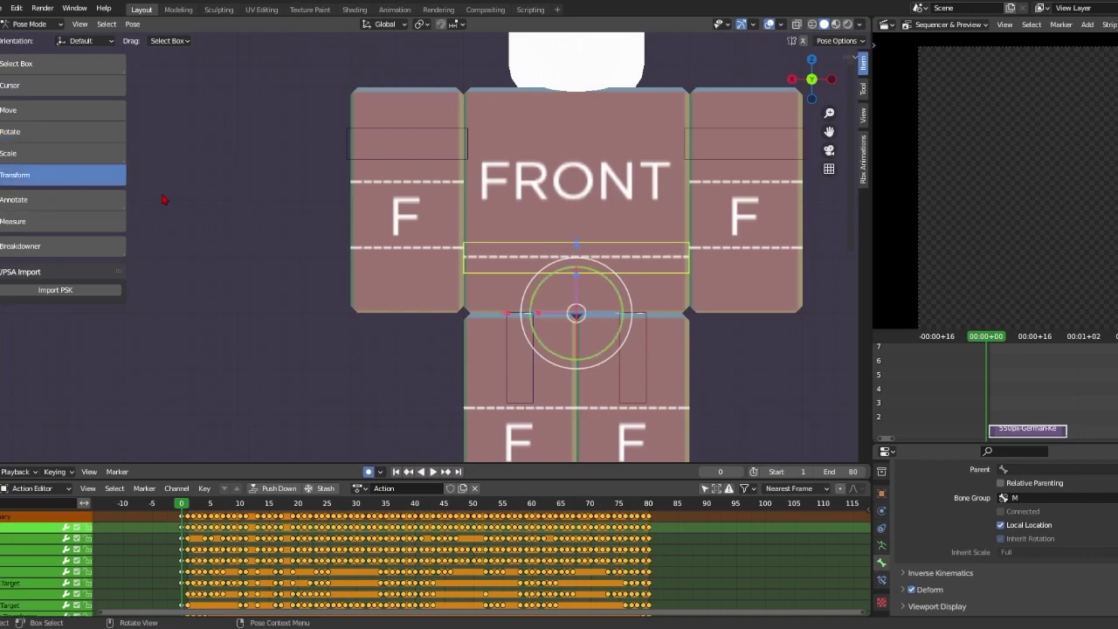
- Try rotating and moving the torso bone after changing the transform orientation, then undo the last move
key(comma)
click(521, 297)
key(comma)
click(501, 281)
drag(555, 304, 634, 303)
middle_drag(632, 304, 550, 301)
drag(607, 272, 616, 177)
key(ctrl+z)
- Try rotating the torso bone in the Local orientation, including a rotation constrained to the Z axis
key(comma)
click(490, 333)
drag(646, 286, 678, 309)
click(620, 287)
key(r)
key(z)
right_click(666, 280)
right_click(678, 309)
- Switch the transform orientation to Global and undo the test transforms of the torso bone
key(comma)
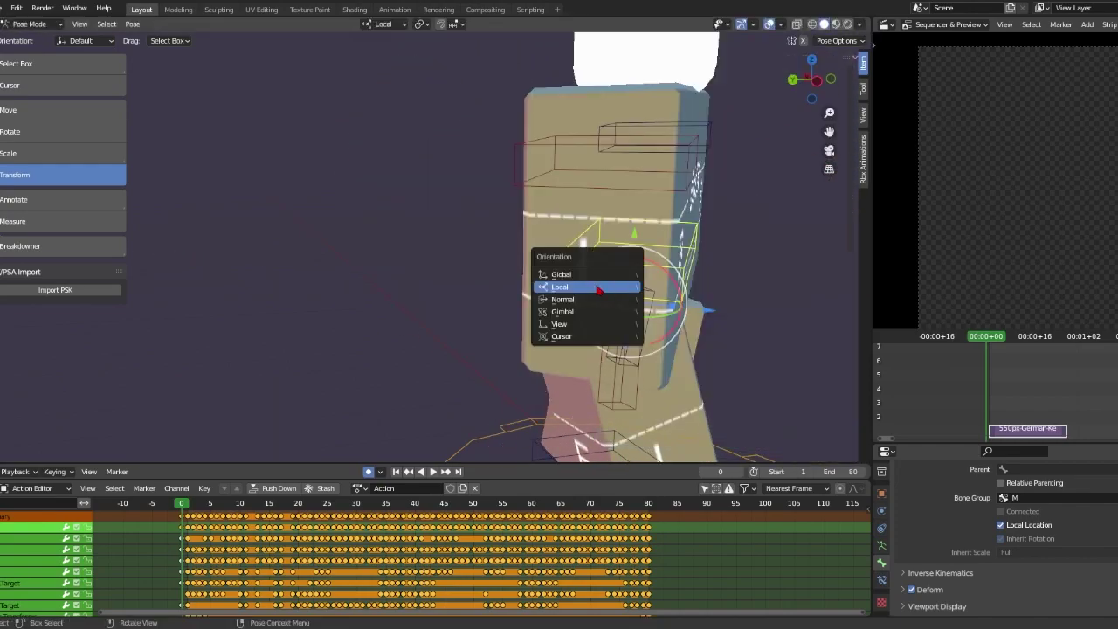
click(596, 275)
drag(605, 269, 580, 286)
click(622, 276)
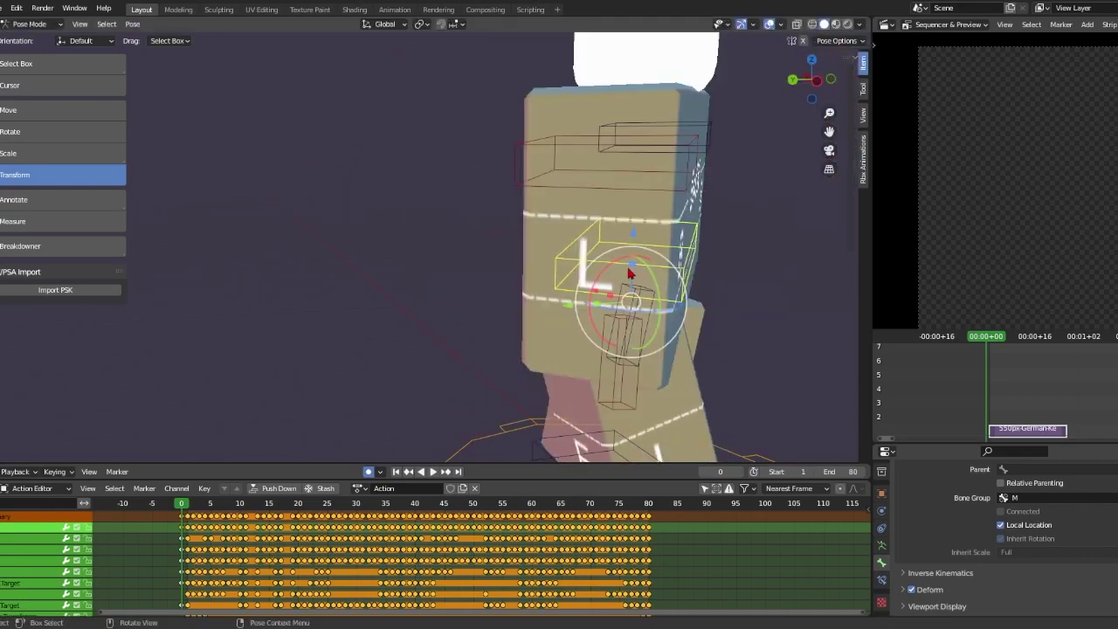
key(ctrl+z)
key(ctrl+z)
key(ctrl+z)
key(ctrl+z)
key(ctrl+z)
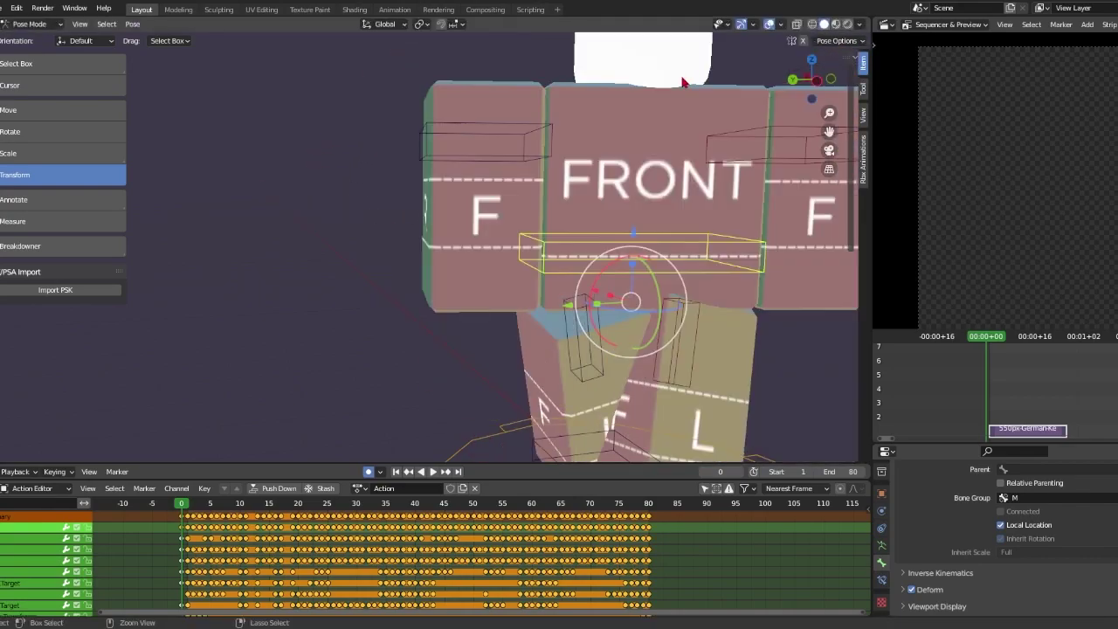
click(791, 82)
scroll(908, 138, down, 1)
scroll(740, 180, down, 4)
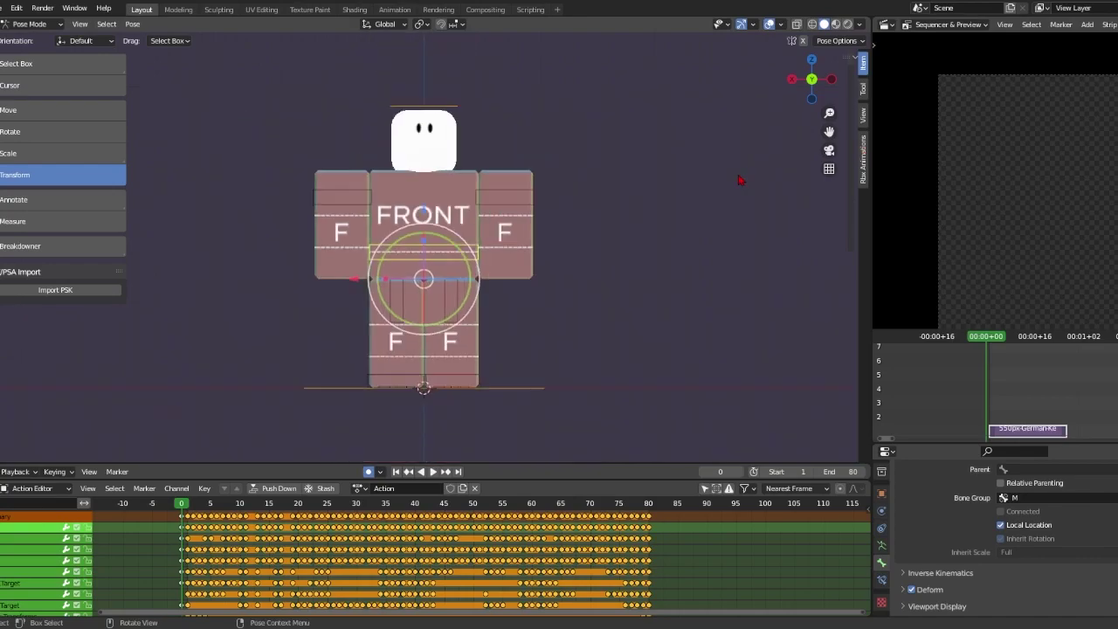
middle_drag(740, 180, 615, 187)
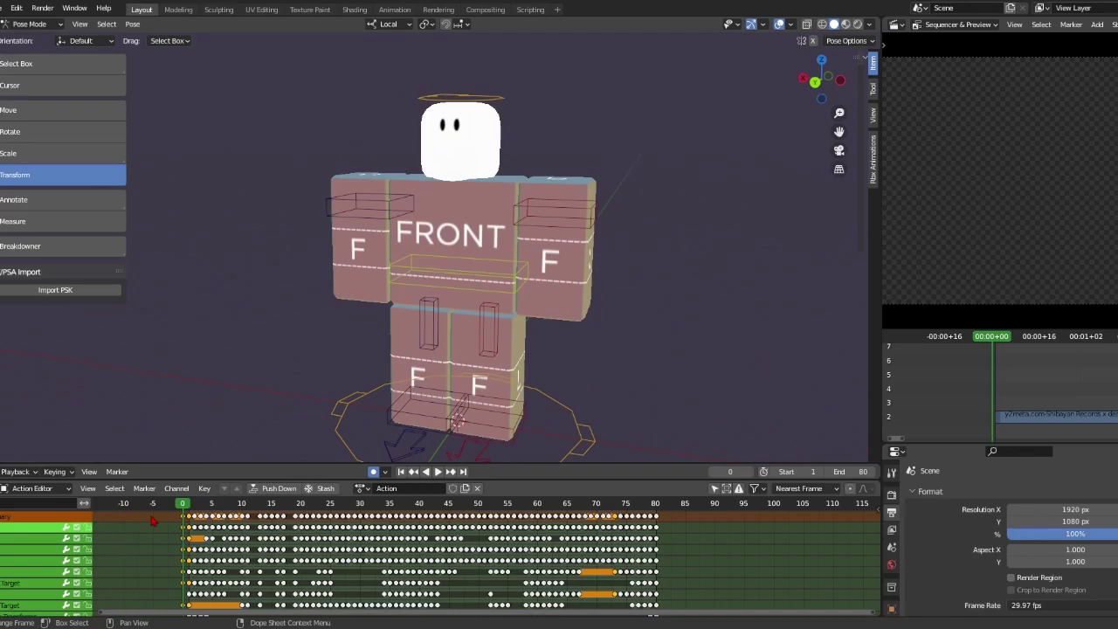
- Activate the Move tool and try rotating and moving one arm bone
click(56, 110)
click(367, 206)
key(r)
right_click(460, 217)
drag(399, 206, 352, 218)
right_click(352, 218)
mouse_move(439, 208)
mouse_down()
mouse_move(419, 210)
mouse_move(435, 222)
mouse_up()
right_click(435, 222)
- Try free and trackball rotations of the same arm bone, then reactivate the Transform tool
key(r)
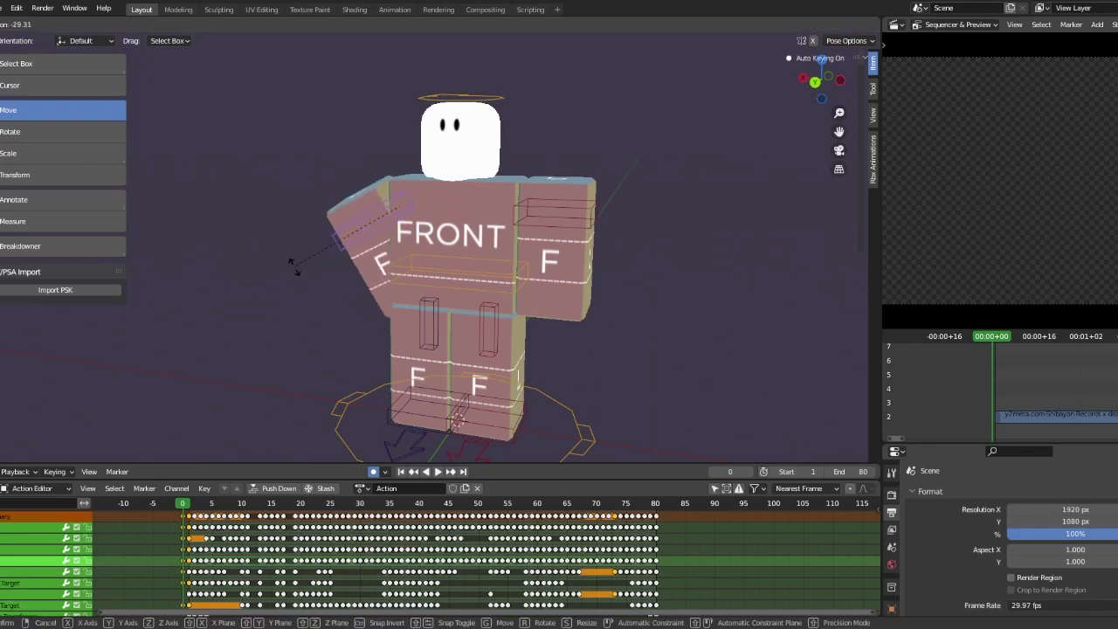
key(g)
key(Escape)
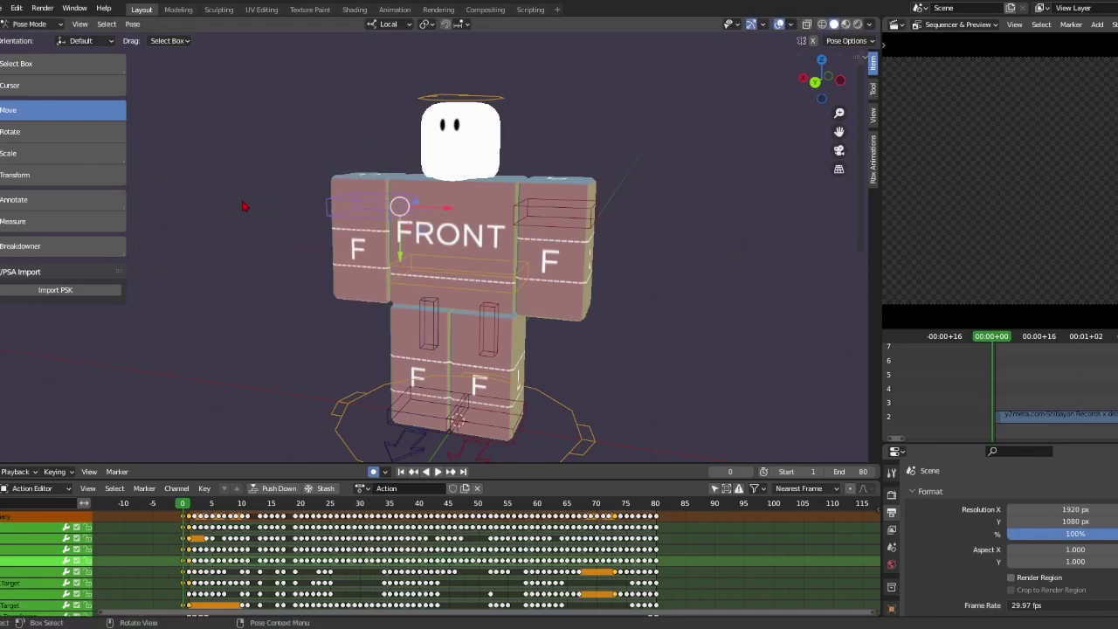
key(r)
key(r)
key(Escape)
click(39, 135)
click(63, 178)
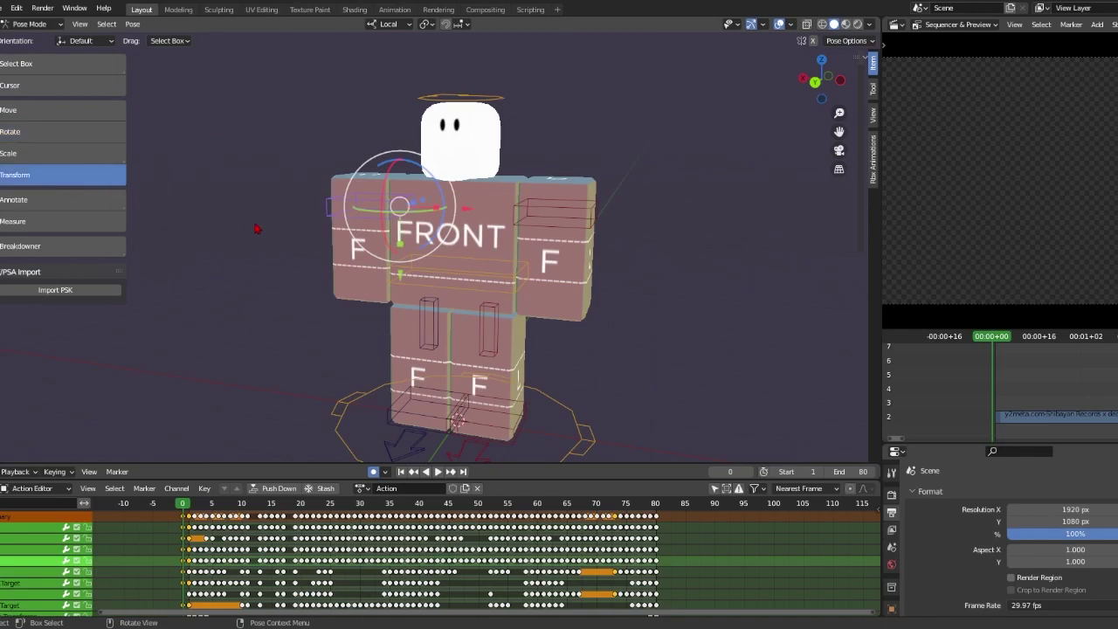
- Try a trackball rotation of the torso bone from a new viewing angle
middle_drag(268, 229, 416, 173)
click(461, 234)
key(r)
key(r)
right_click(445, 254)
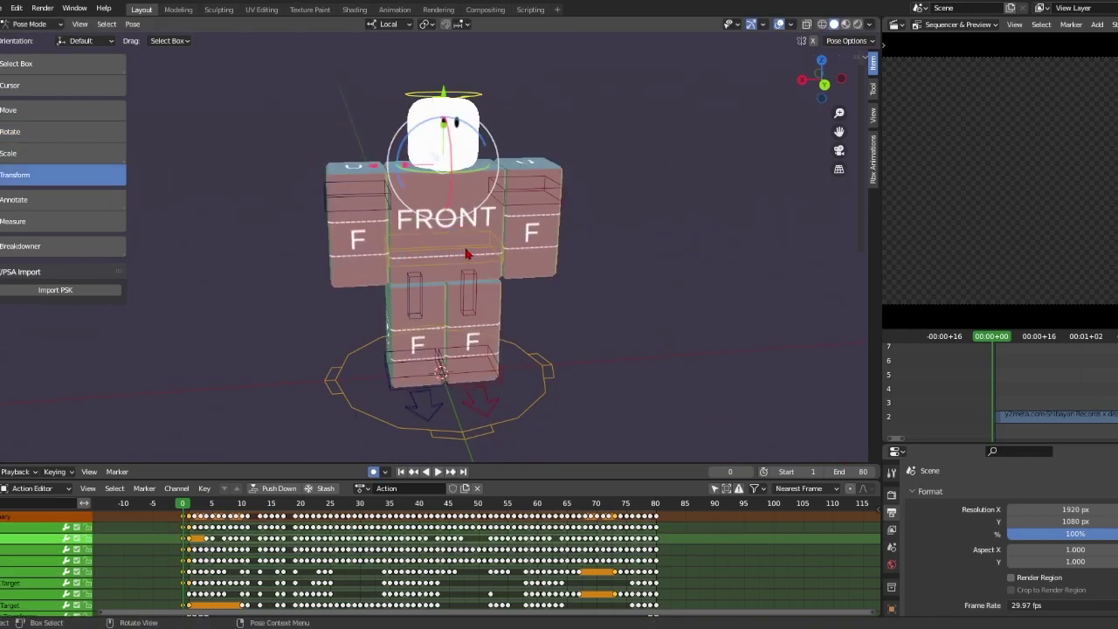
- Turn off Inherit Rotation for the head bone in its bone properties
click(449, 108)
click(891, 563)
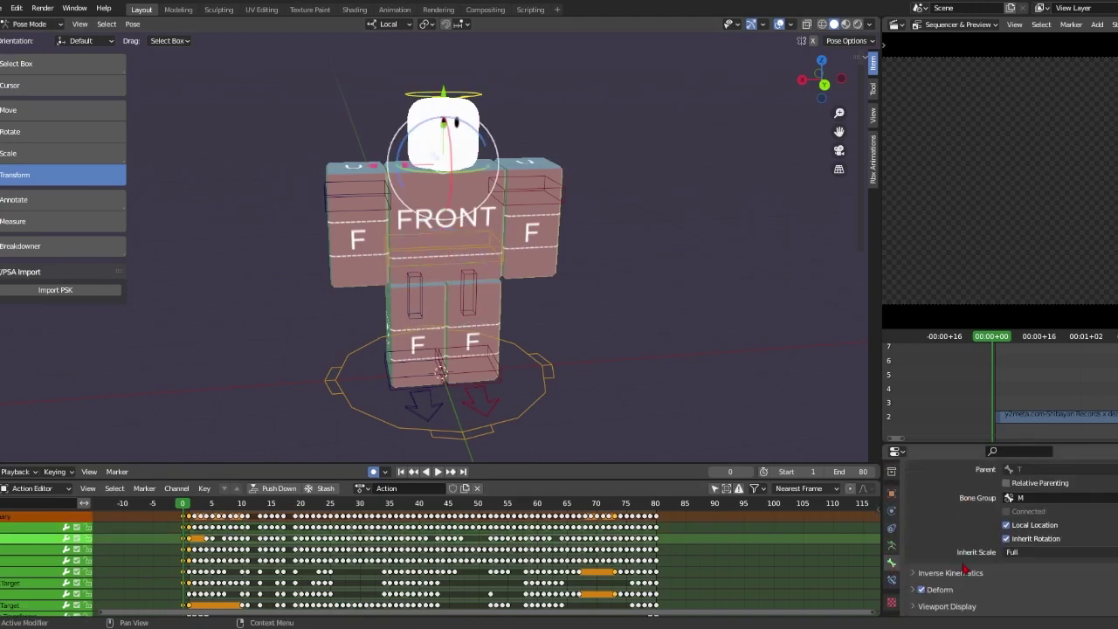
click(1006, 539)
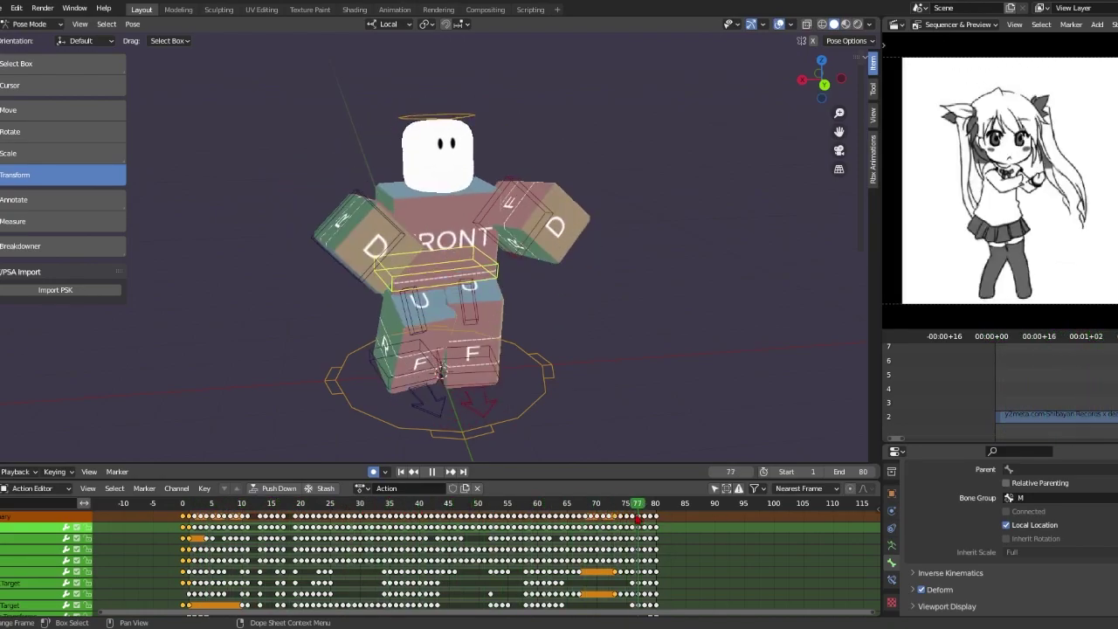
- Play back the animation and scrub the timeline back to frame 6
key(Escape)
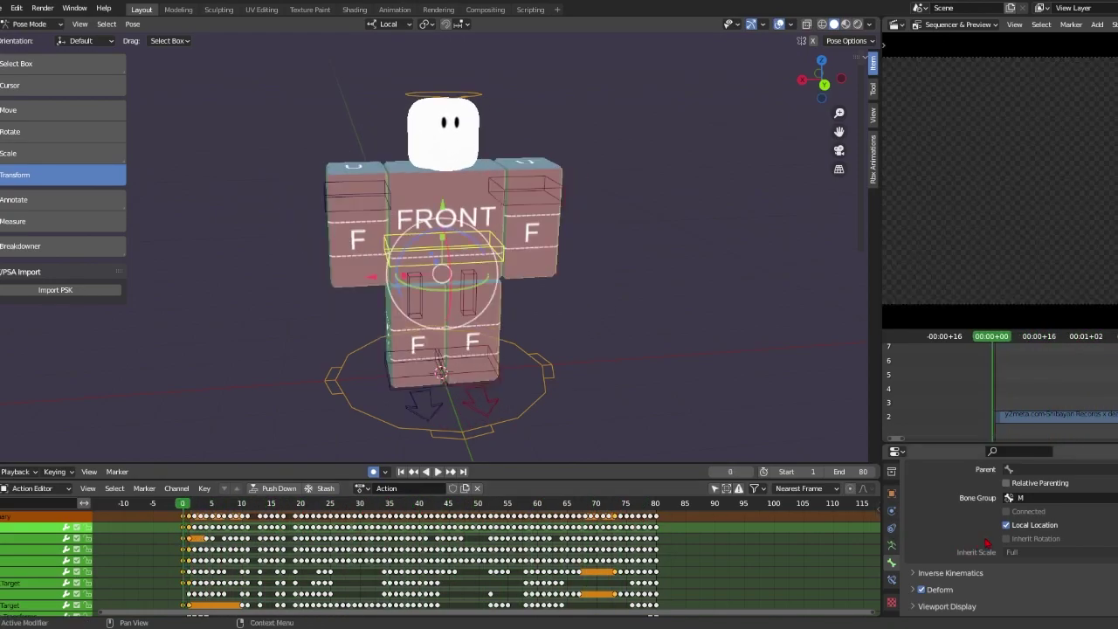
key(space)
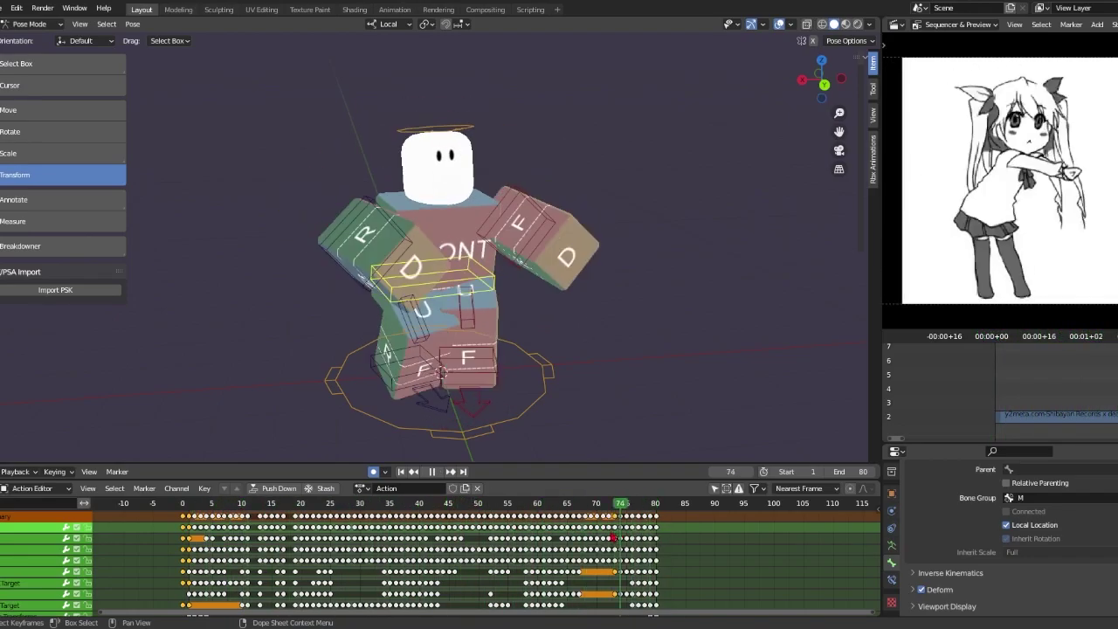
key(space)
shift+right_drag(364, 532, 219, 529)
- Select the head bone and return the timeline to frame 0 with playback stopped
click(478, 111)
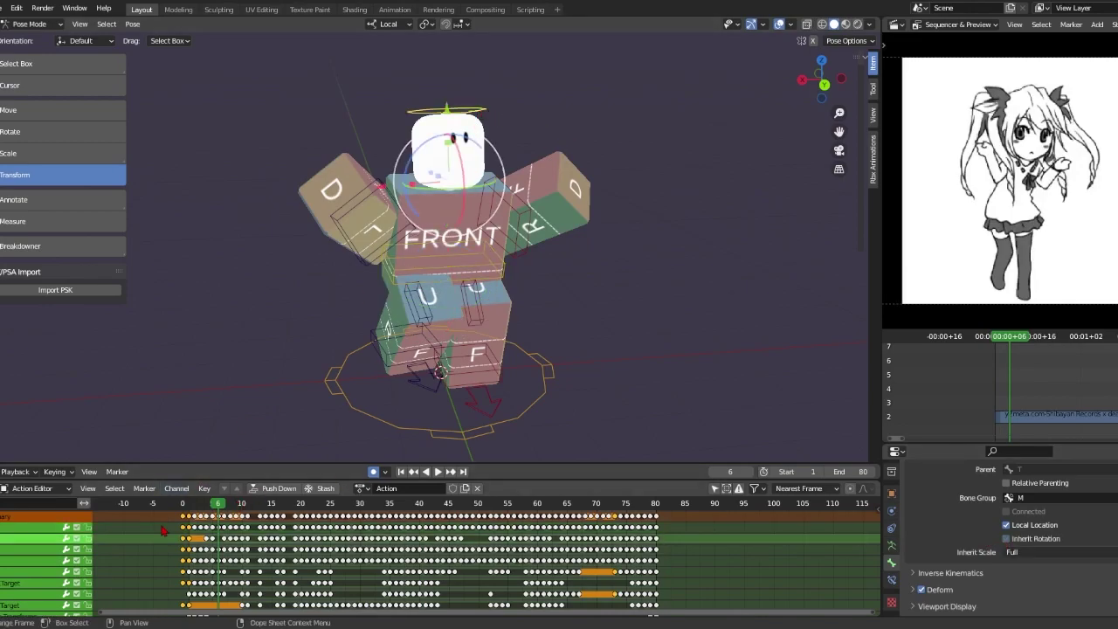
click(182, 509)
key(space)
key(space)
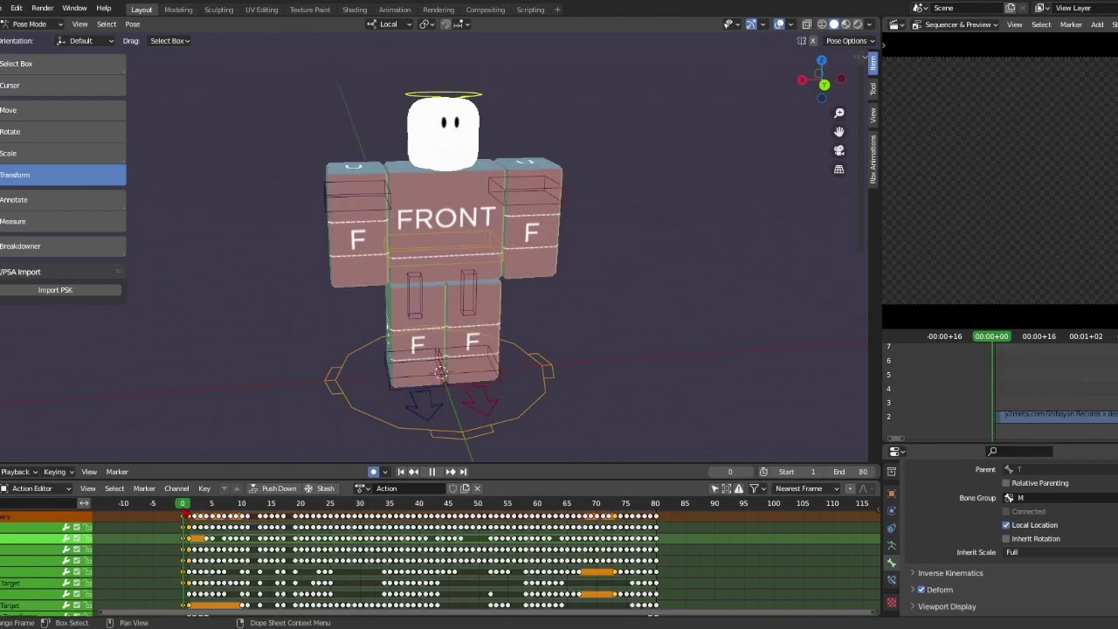
key(Escape)
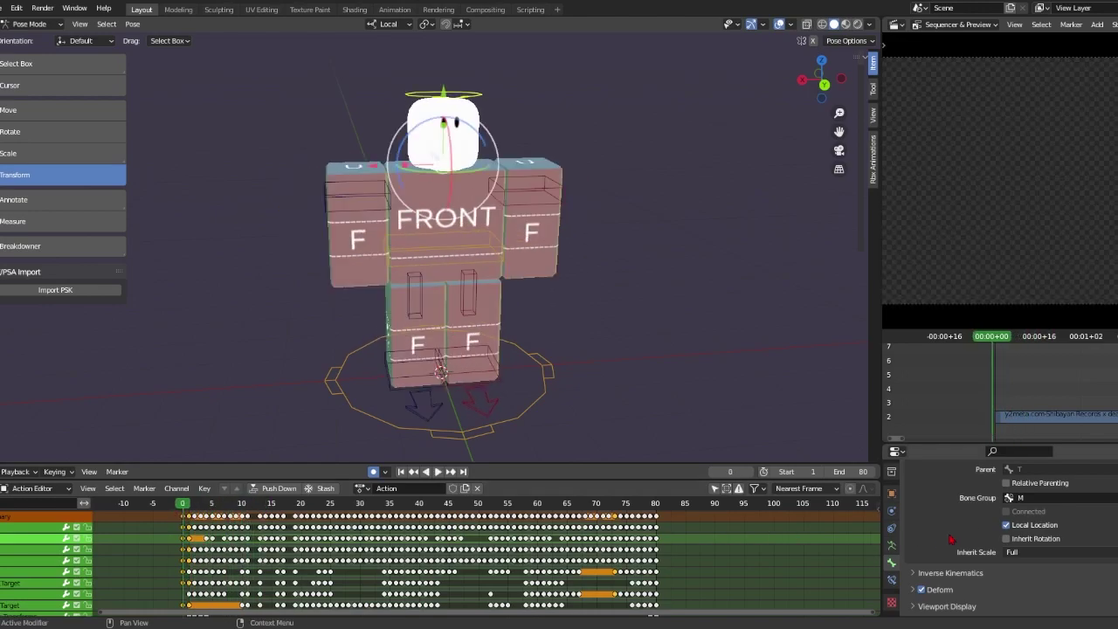
- Turn Inherit Rotation back on for the head bone and try a trackball rotation of it
click(1010, 541)
key(r)
key(r)
right_click(460, 251)
- Try a trackball rotation of the torso bone to check how the head follows
click(460, 251)
key(r)
key(r)
right_click(405, 256)
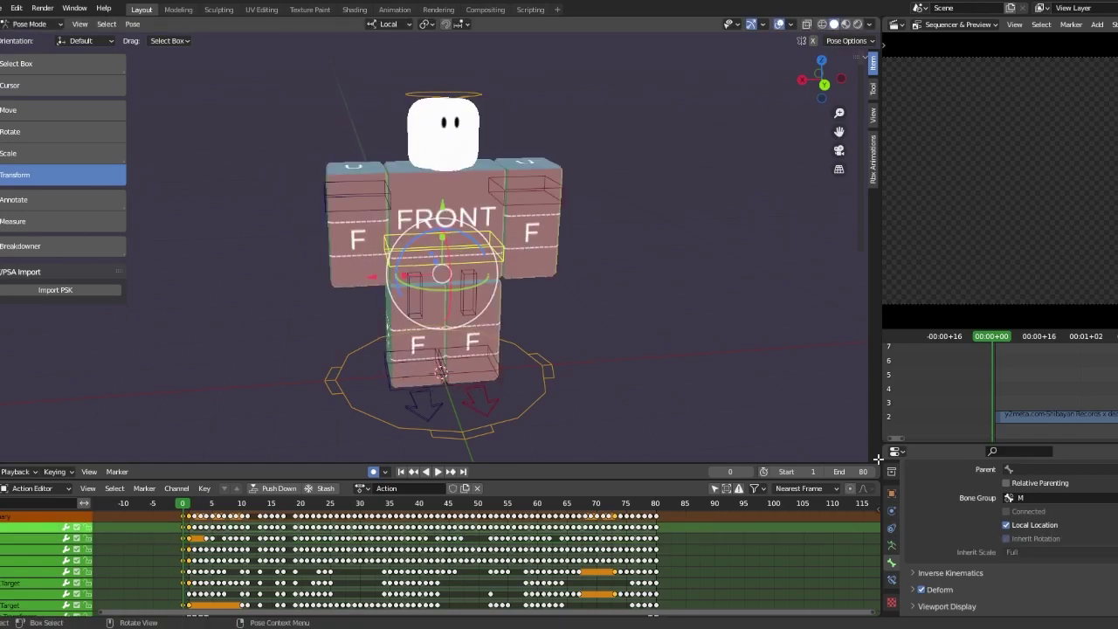
- Turn off Inherit Rotation for the head bone and play back the animation to check the head's motion
click(450, 106)
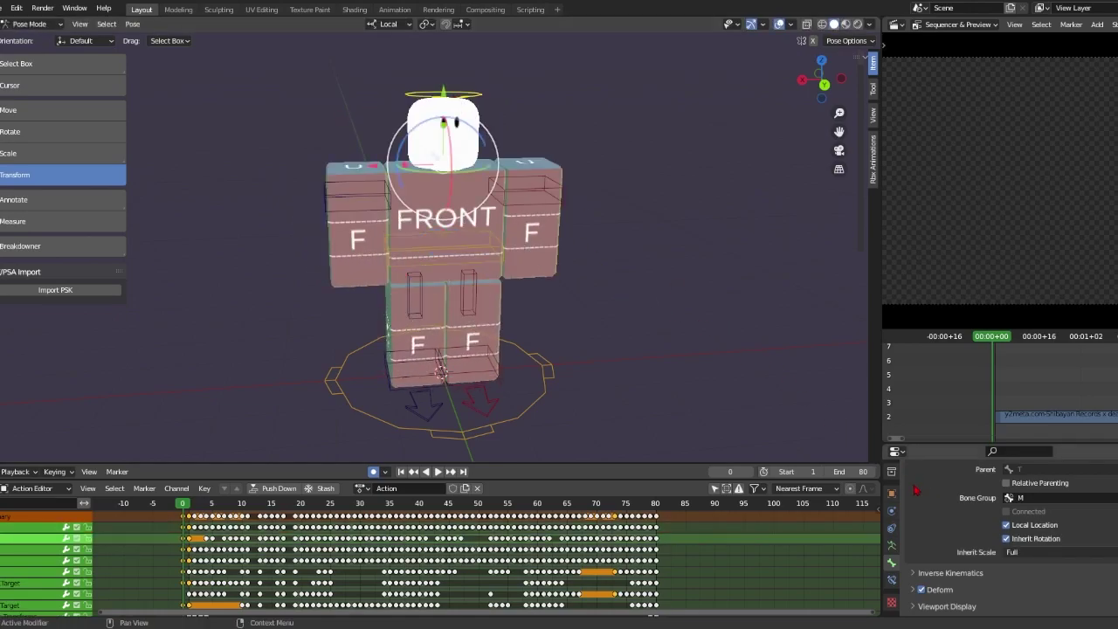
click(1008, 540)
key(space)
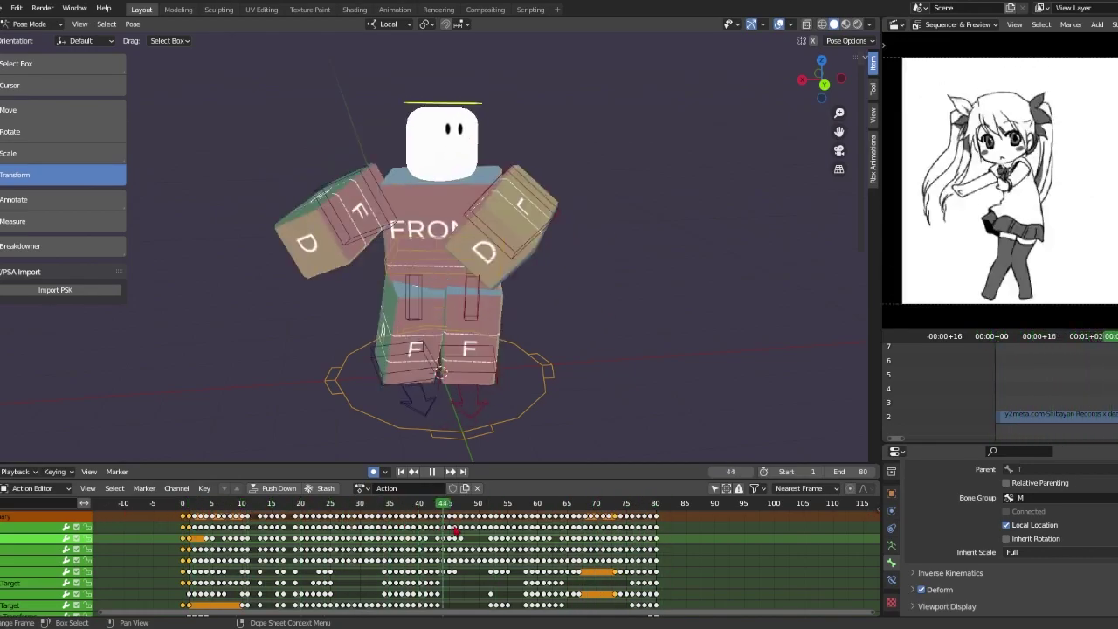
key(Escape)
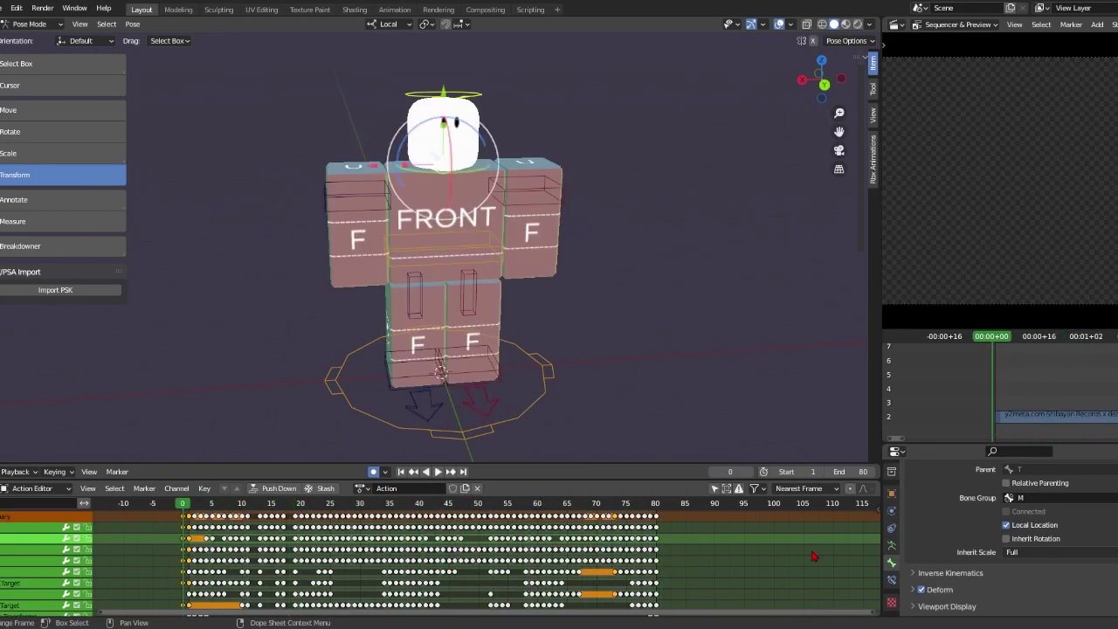
key(space)
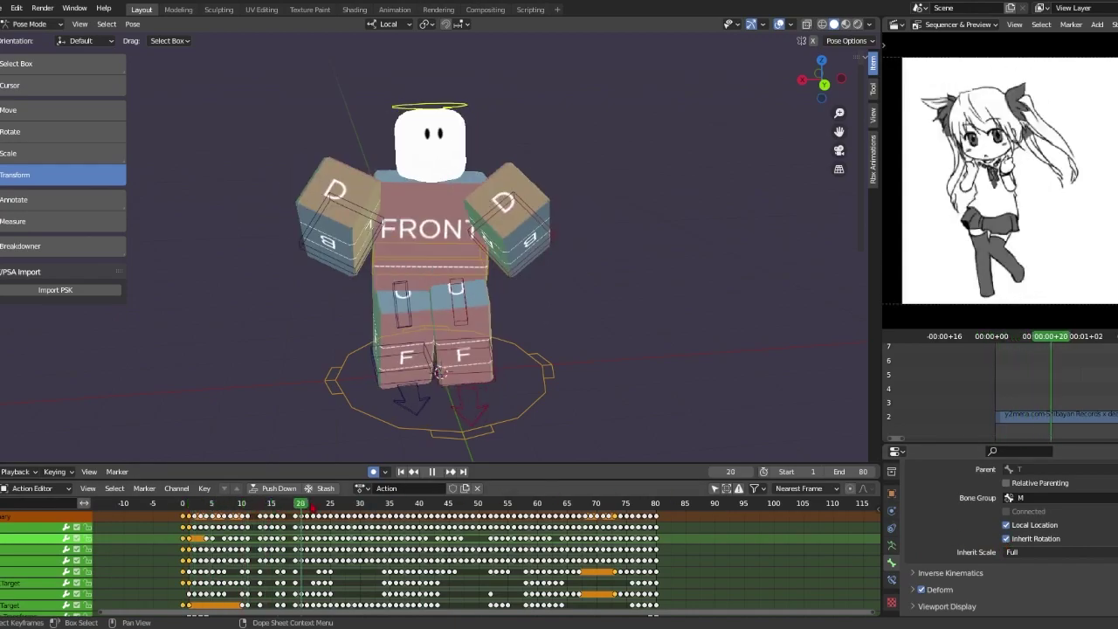
key(space)
- Try moving the torso bone freely in an angled view and in the aligned front view, cancelling both moves
scroll(430, 249, up, 1)
middle_drag(429, 250, 450, 271)
click(402, 274)
key(g)
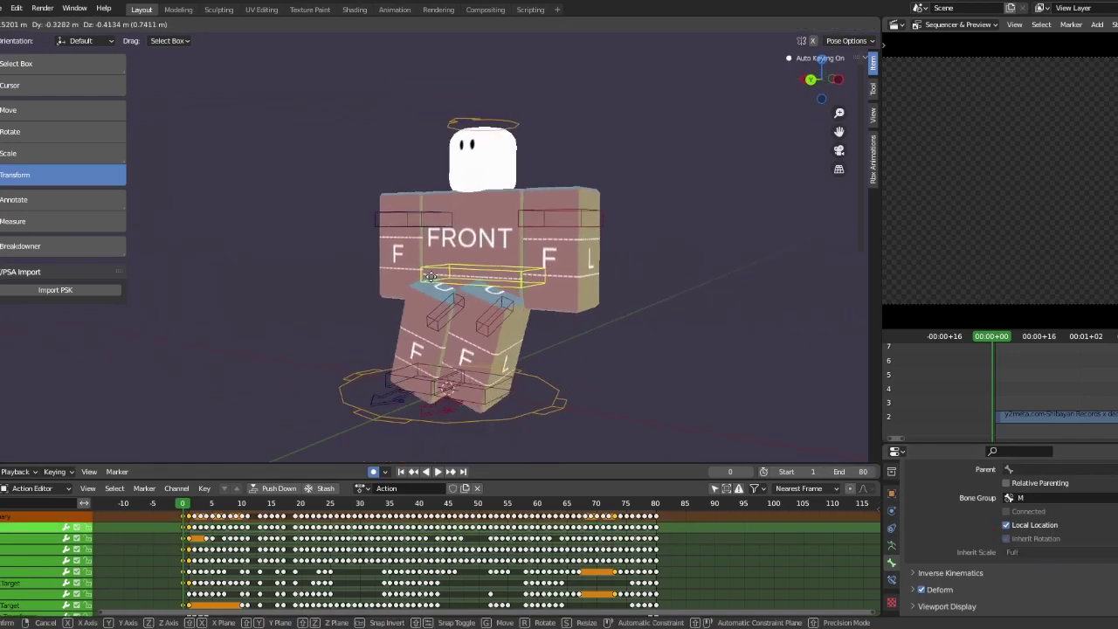
right_click(369, 254)
click(811, 80)
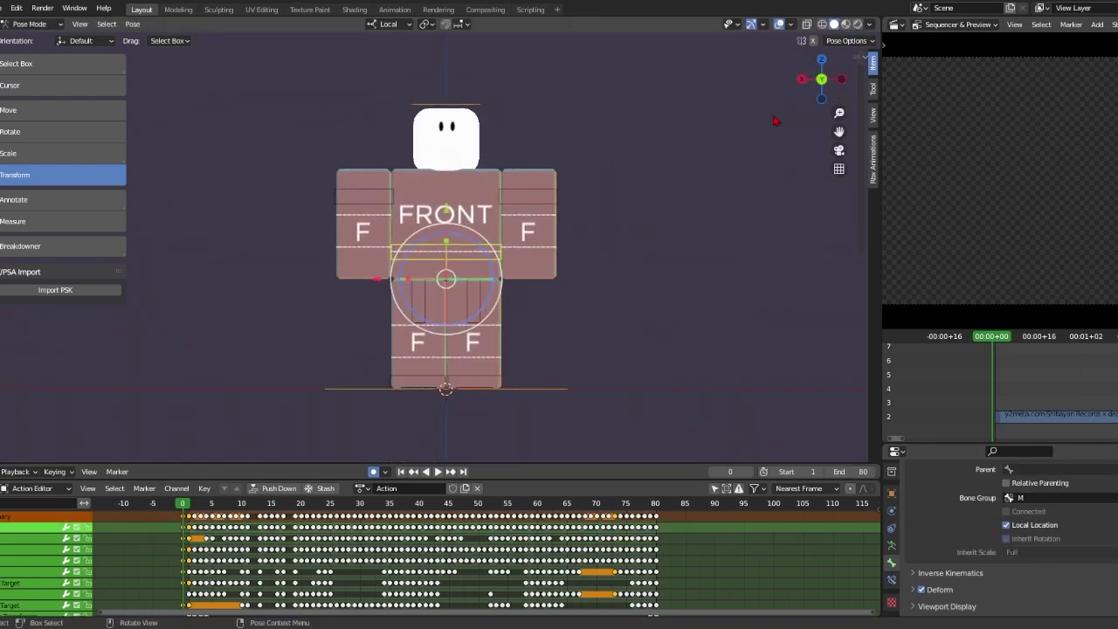
key(g)
right_click(648, 178)
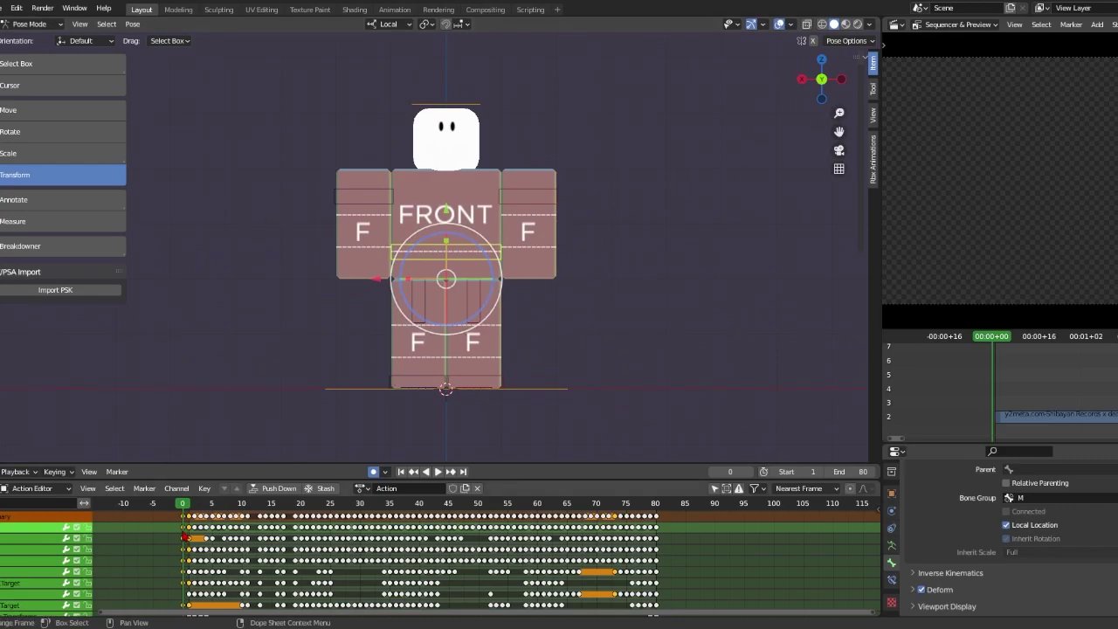
- Move all keyframes after frame 0 along the timeline so they start at frame 80
key(a)
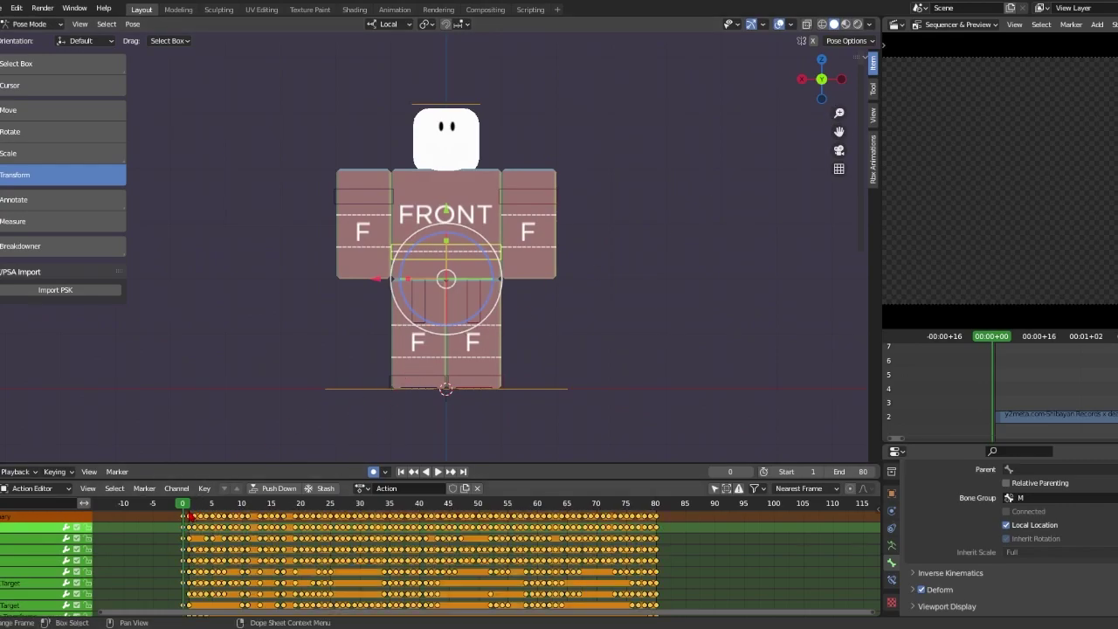
key(g)
click(685, 524)
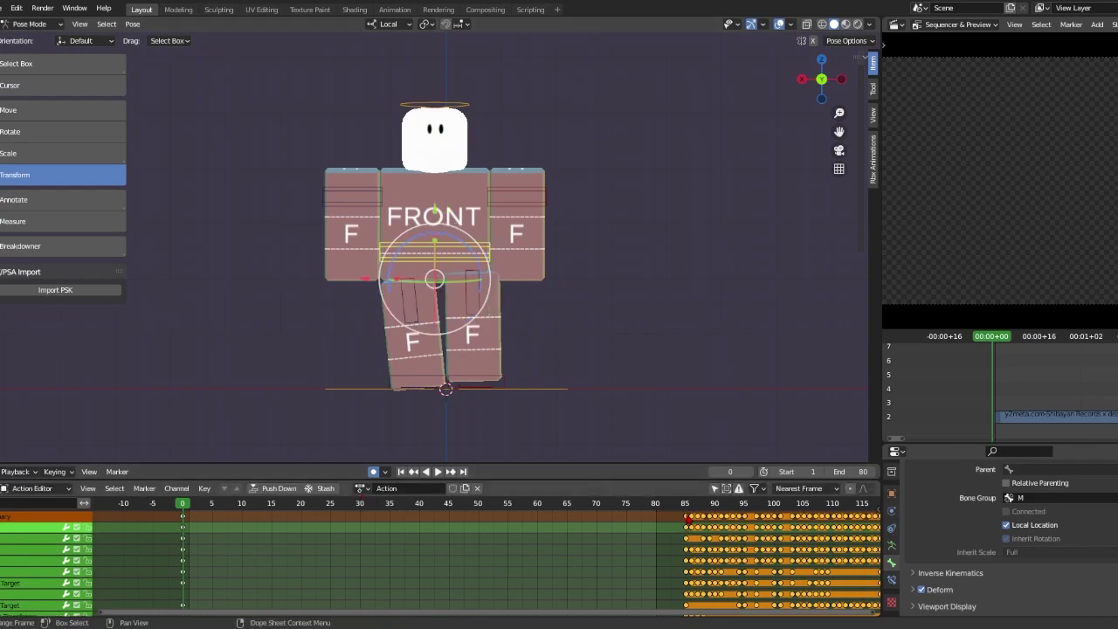
key(g)
click(655, 516)
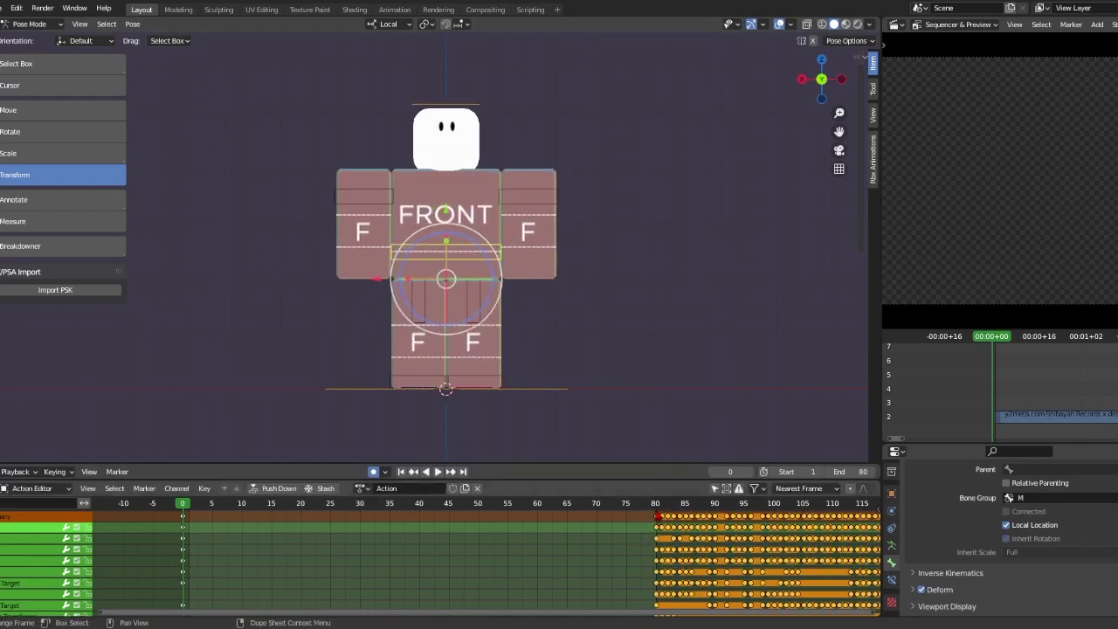
- Play and scrub through the emptied frame range, and bring the timeline back to frame 0
key(space)
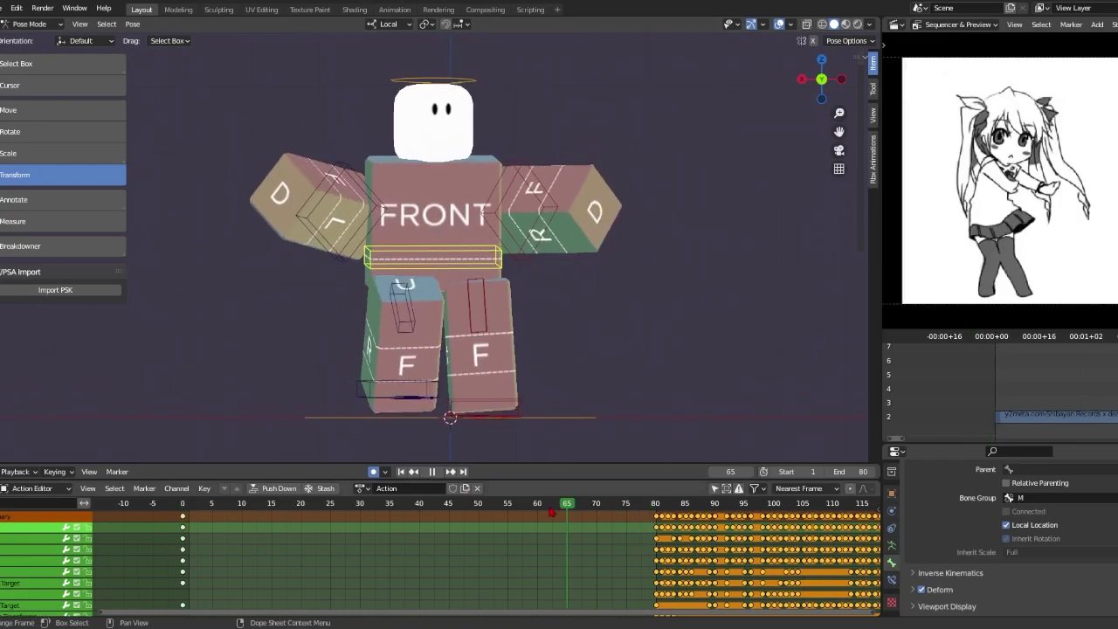
key(shift+Left)
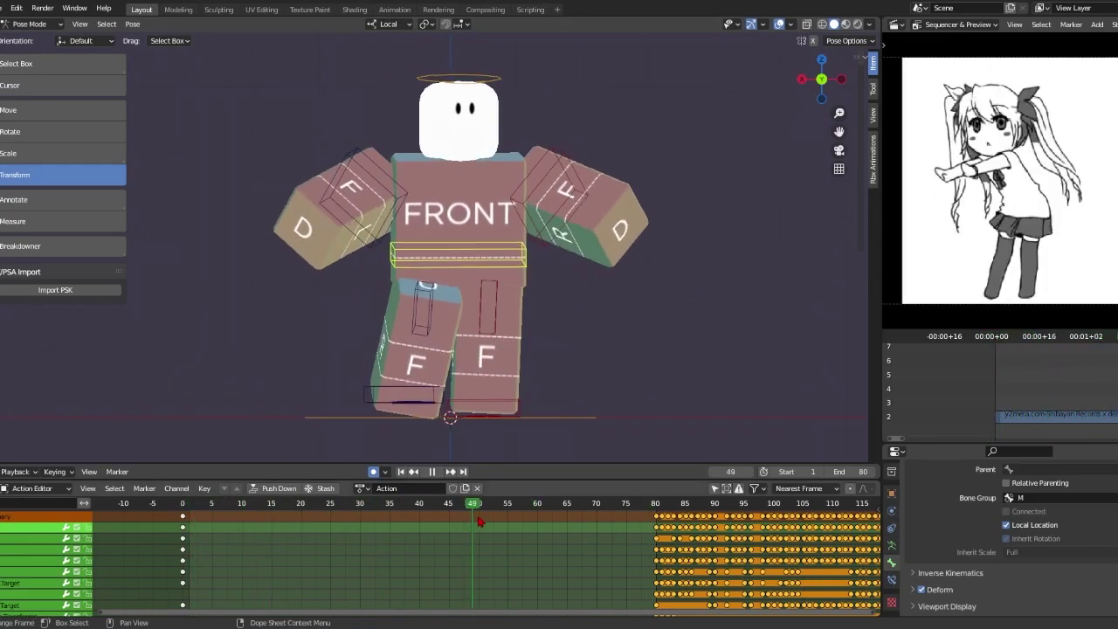
click(183, 536)
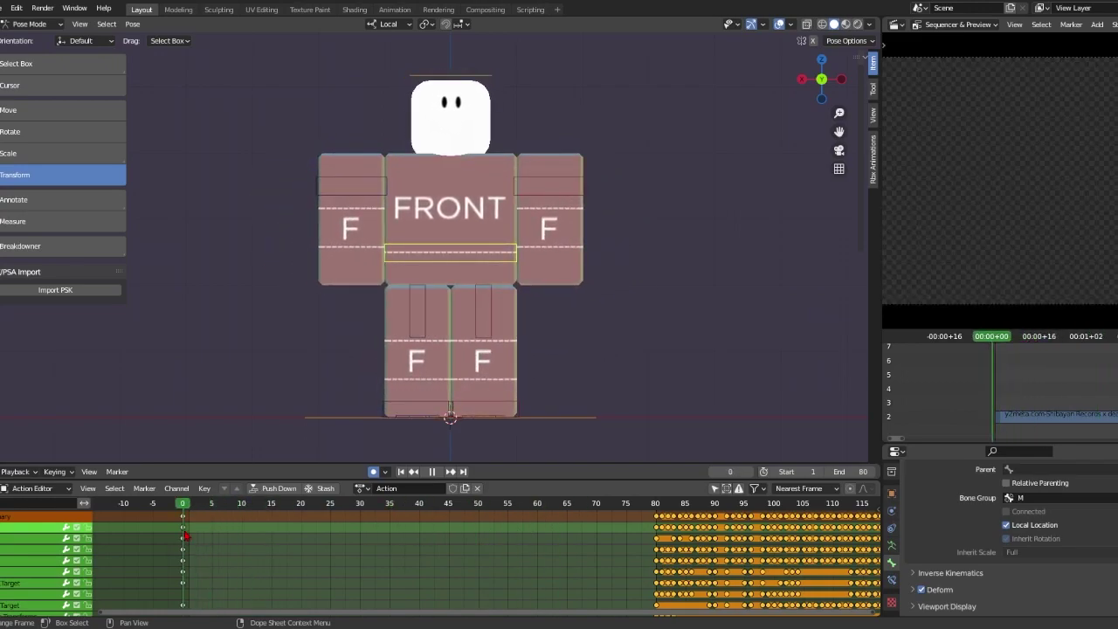
- Auto-key a test move of the torso bone by about 2.5 m sideways and down on frame 1, and delete its keyframe
drag(186, 533, 190, 534)
drag(456, 254, 617, 300)
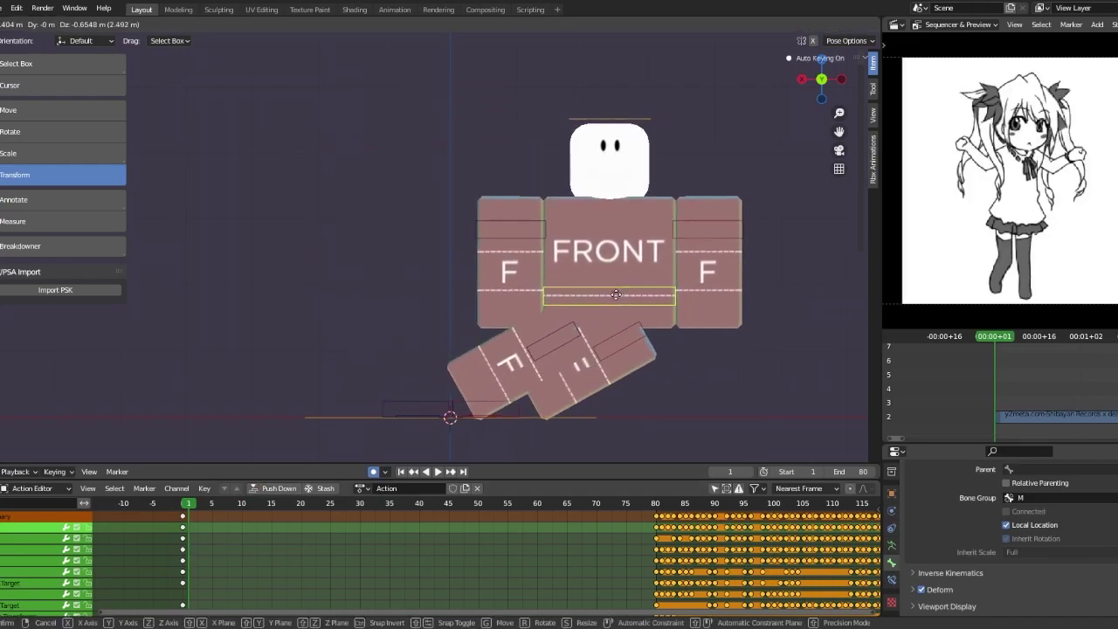
click(617, 299)
click(193, 507)
key(g)
click(27, 367)
drag(198, 514, 186, 516)
key(Delete)
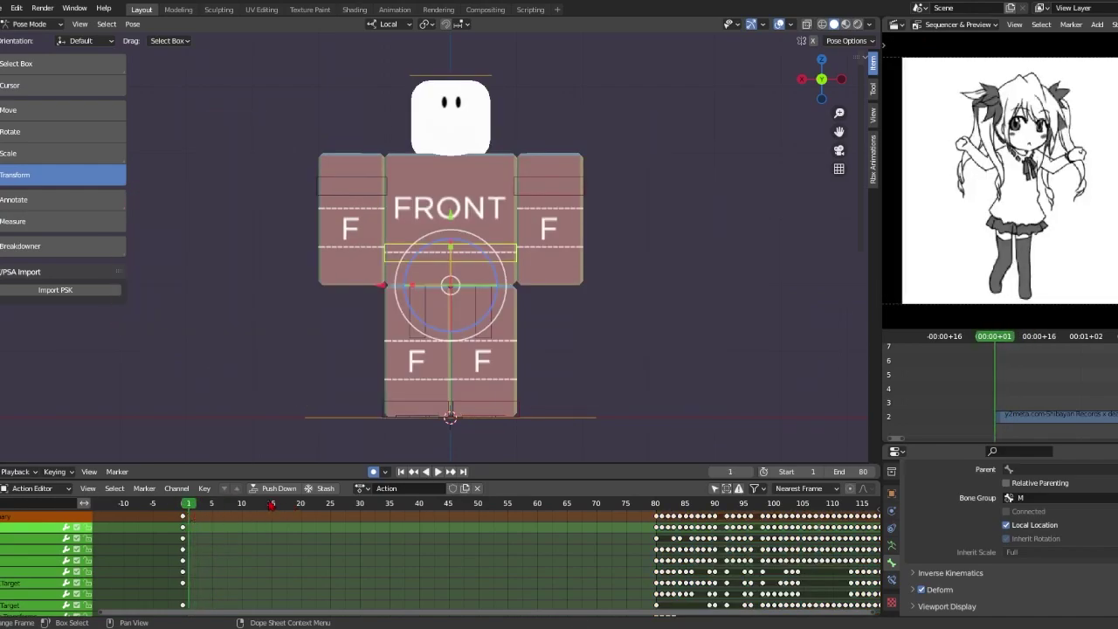
- Undo the torso test and the keyframe shift to restore the original keyframes up to frame 80
key(ctrl+z)
key(ctrl+z)
key(ctrl+z)
key(ctrl+z)
key(ctrl+z)
key(ctrl+z)
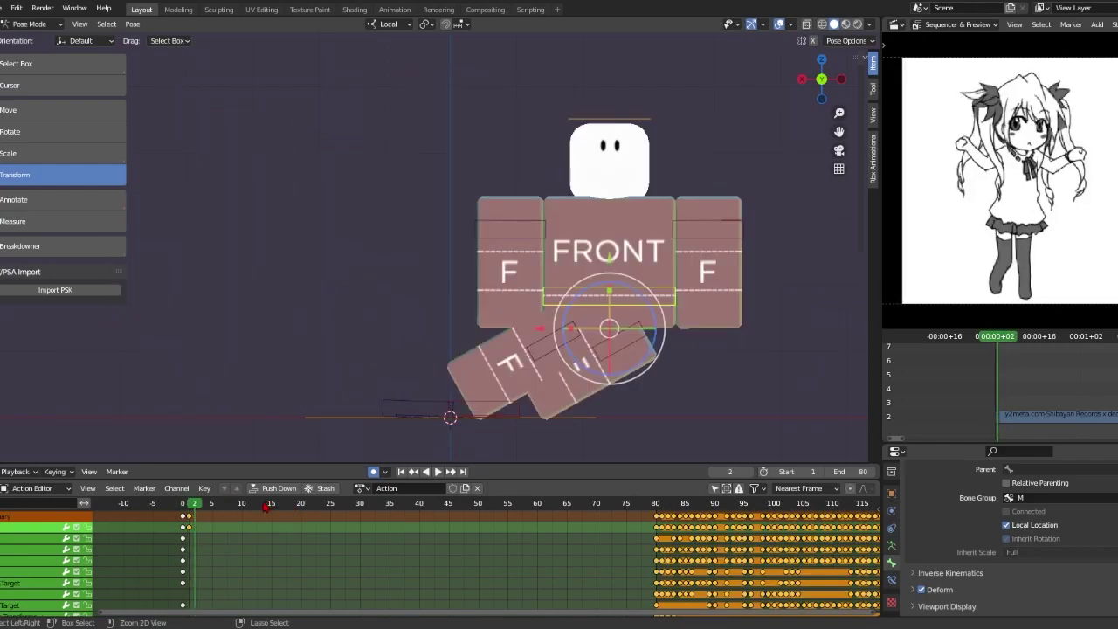
key(ctrl+z)
key(ctrl+z)
key(ctrl+z)
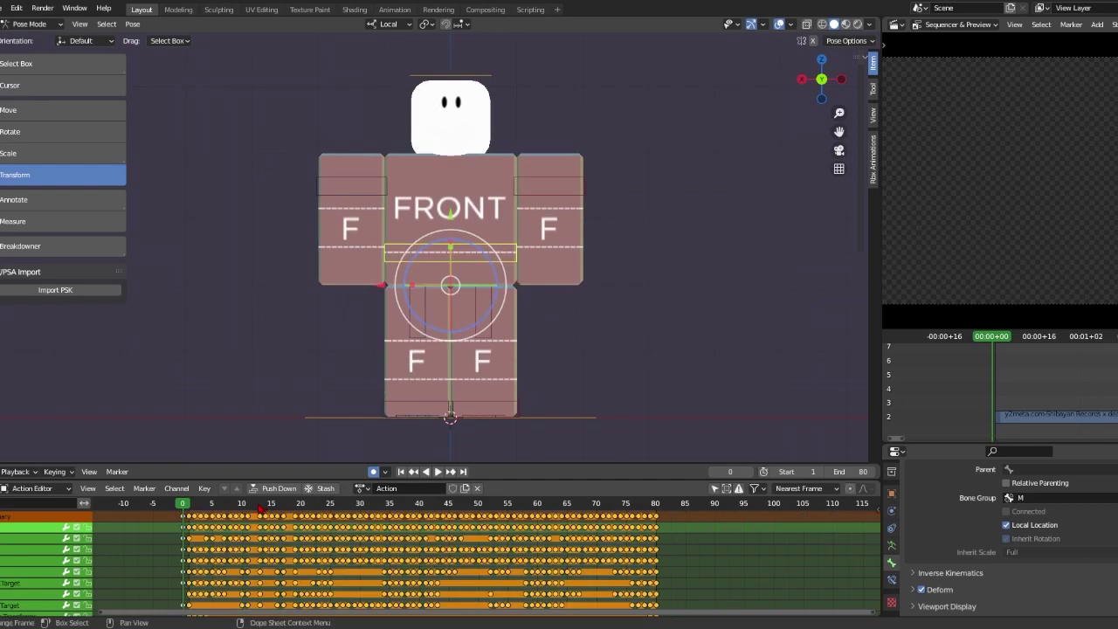
key(space)
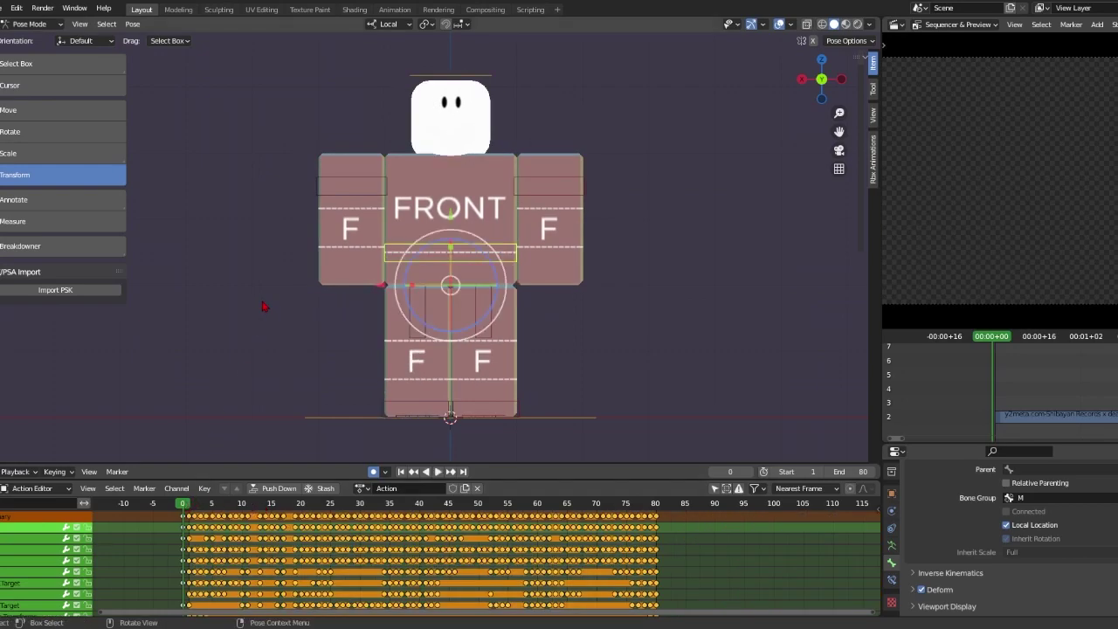
- Try the Annotate tool with a looping freehand stroke across the character, look at the Measure tool, and undo the stroke
middle_drag(263, 307, 187, 317)
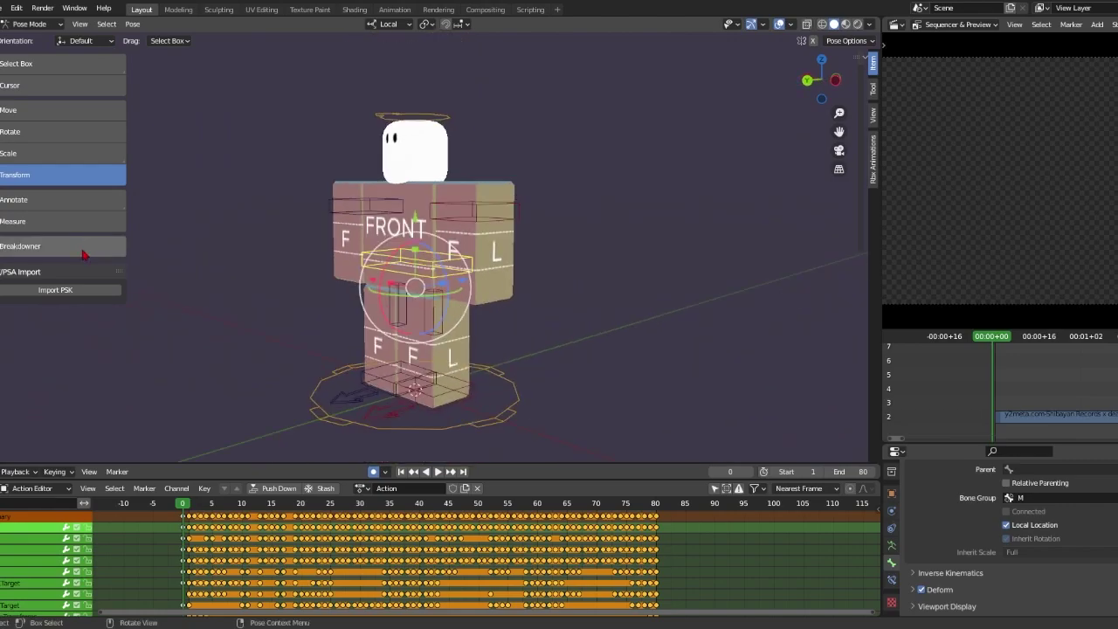
click(40, 200)
drag(166, 197, 432, 186)
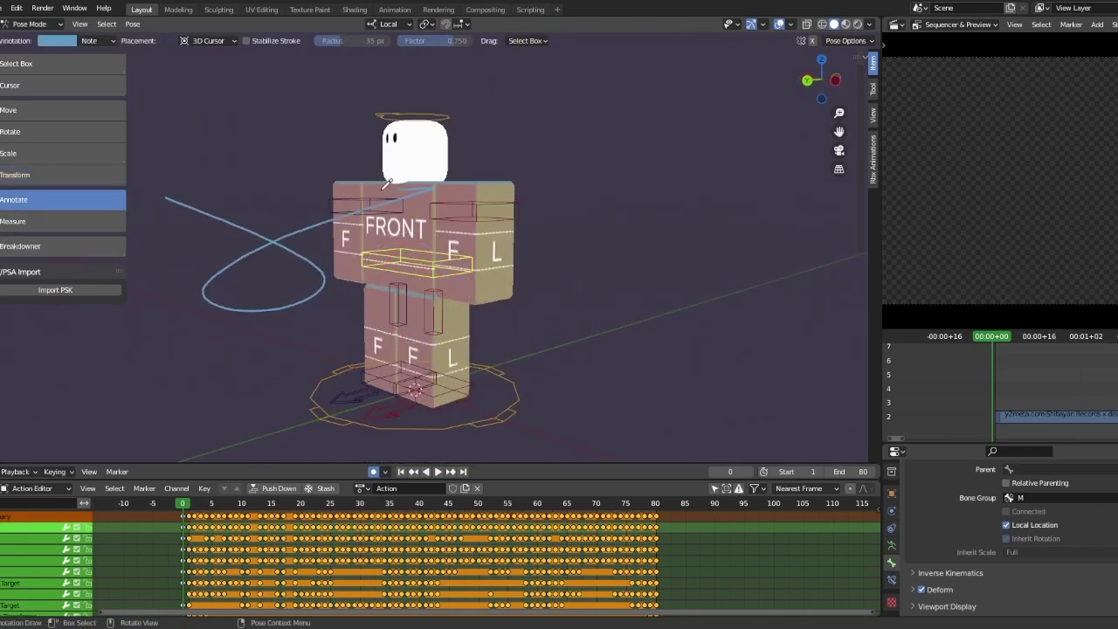
click(50, 221)
click(66, 200)
key(ctrl+z)
- Try the Breakdowner tool on the torso bone, cancel it, and return the timeline to frame 0
click(67, 245)
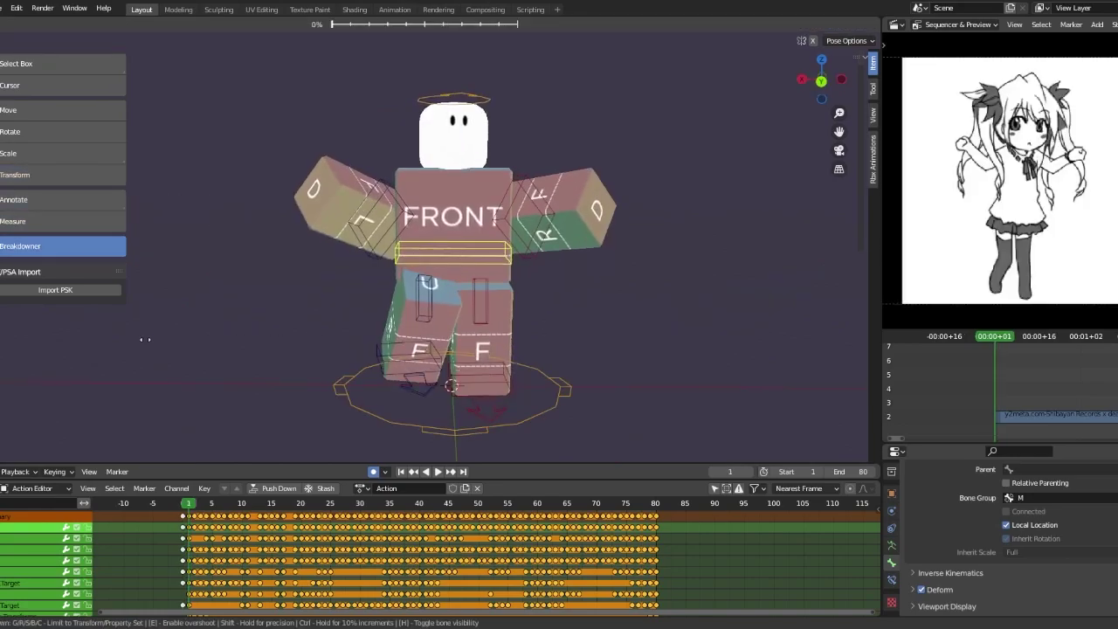
right_click(145, 339)
drag(186, 506, 184, 506)
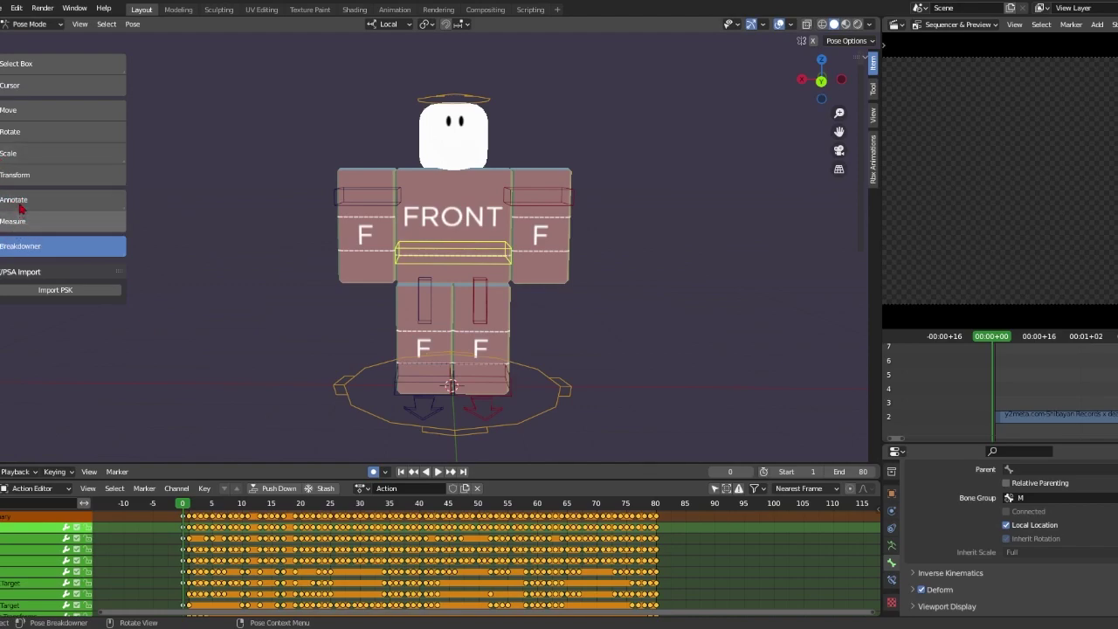
- Switch to the Rotate tool for the torso bone and open the transform orientation options
click(21, 136)
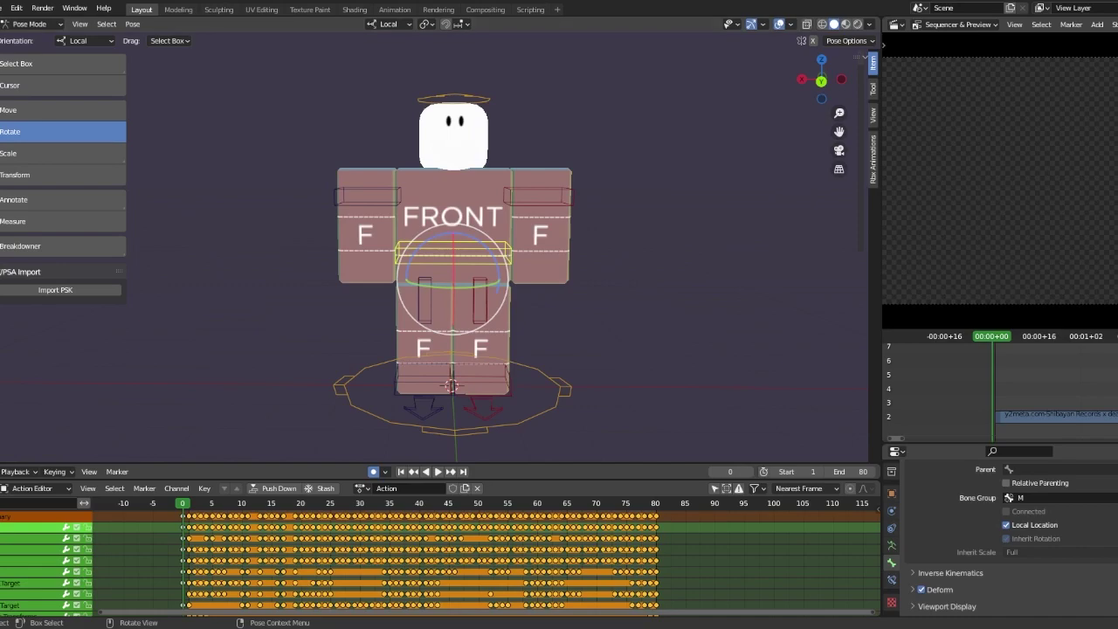
middle_drag(393, 117, 309, 111)
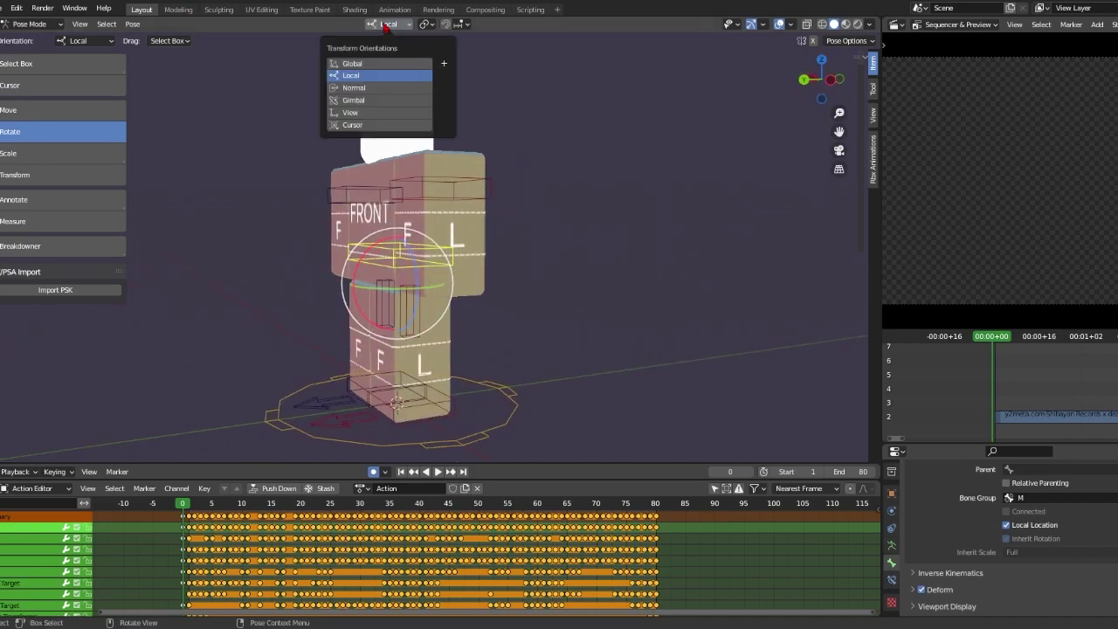